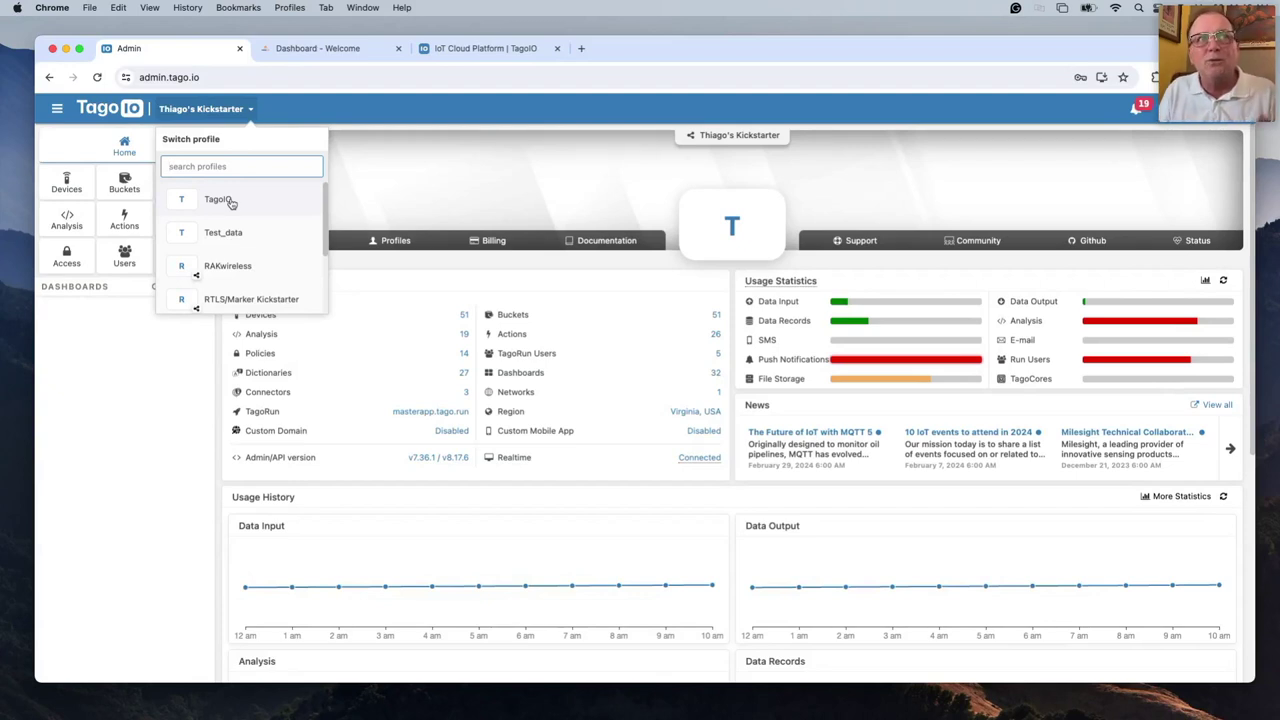
Step: Open the Smart Agriculture dashboard from the full dashboard list
{"action": "left_click", "coordinate": [105, 370]}
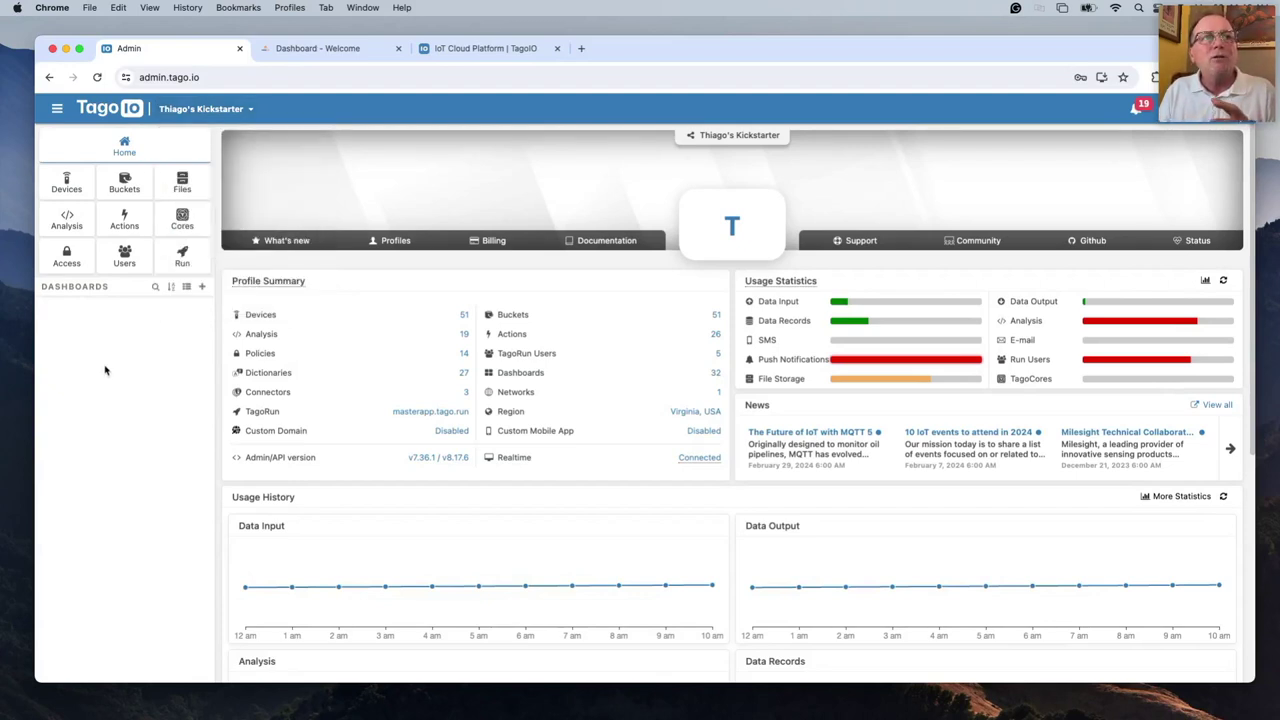
{"action": "left_click", "coordinate": [186, 287]}
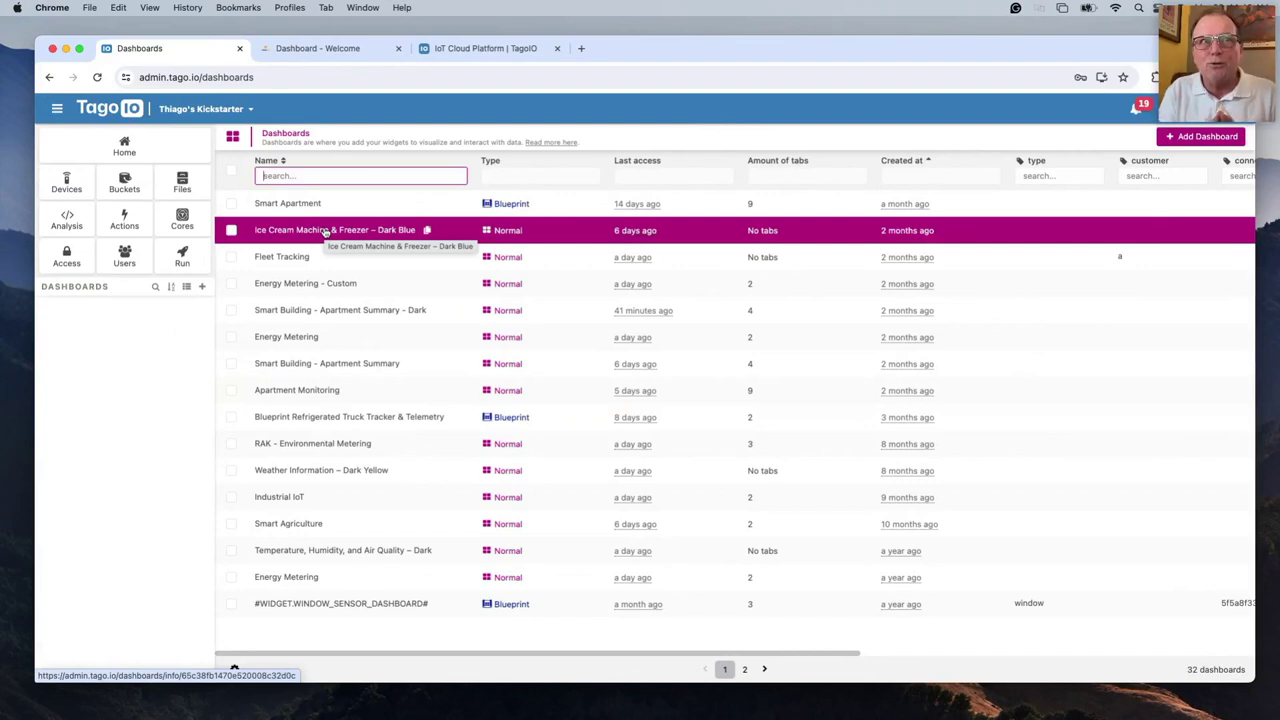
{"action": "left_click", "coordinate": [312, 524]}
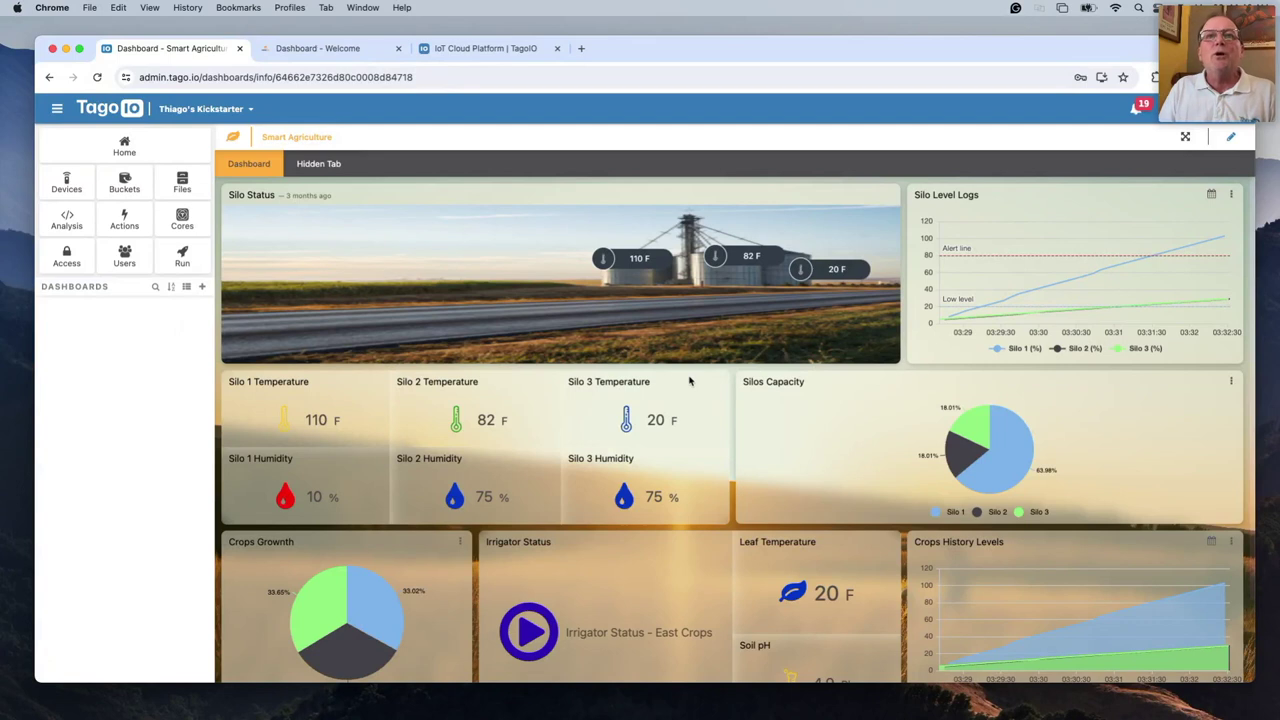
Step: Put the Smart Agriculture dashboard in edit mode and review the available widget types, returning without adding one
{"action": "left_click", "coordinate": [1232, 142]}
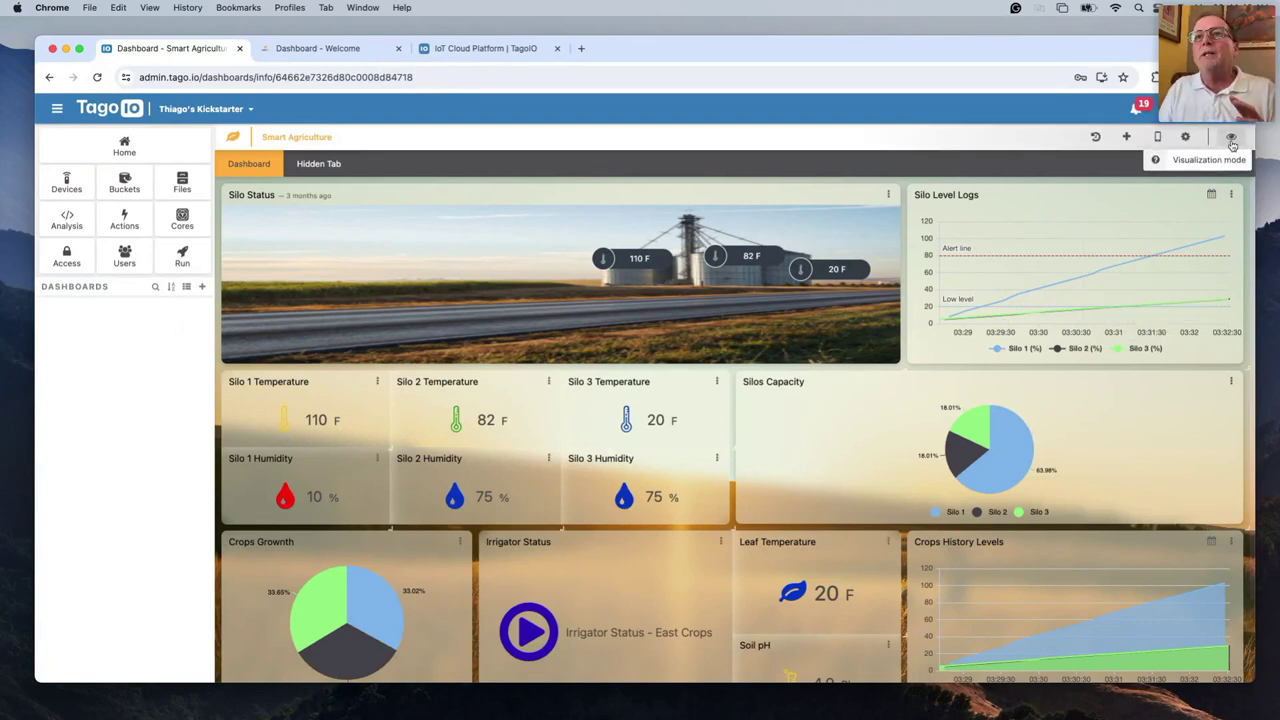
{"action": "left_click", "coordinate": [1128, 139]}
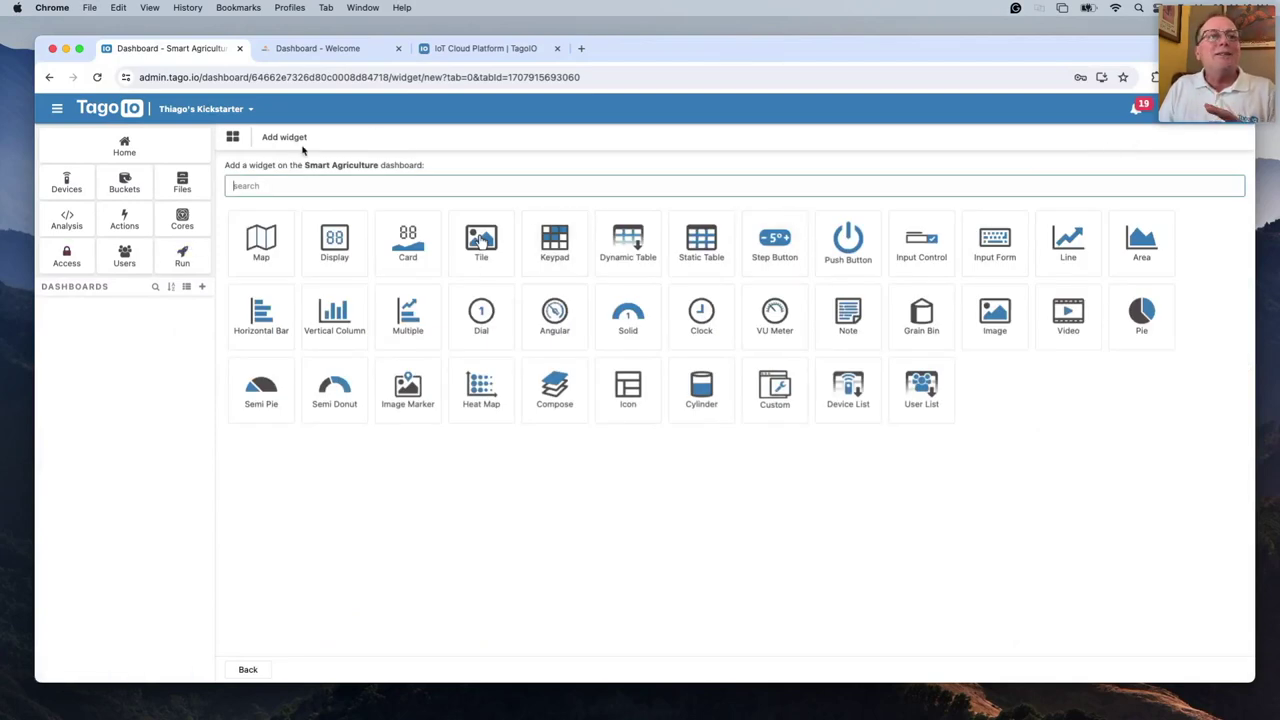
{"action": "left_click", "coordinate": [247, 670]}
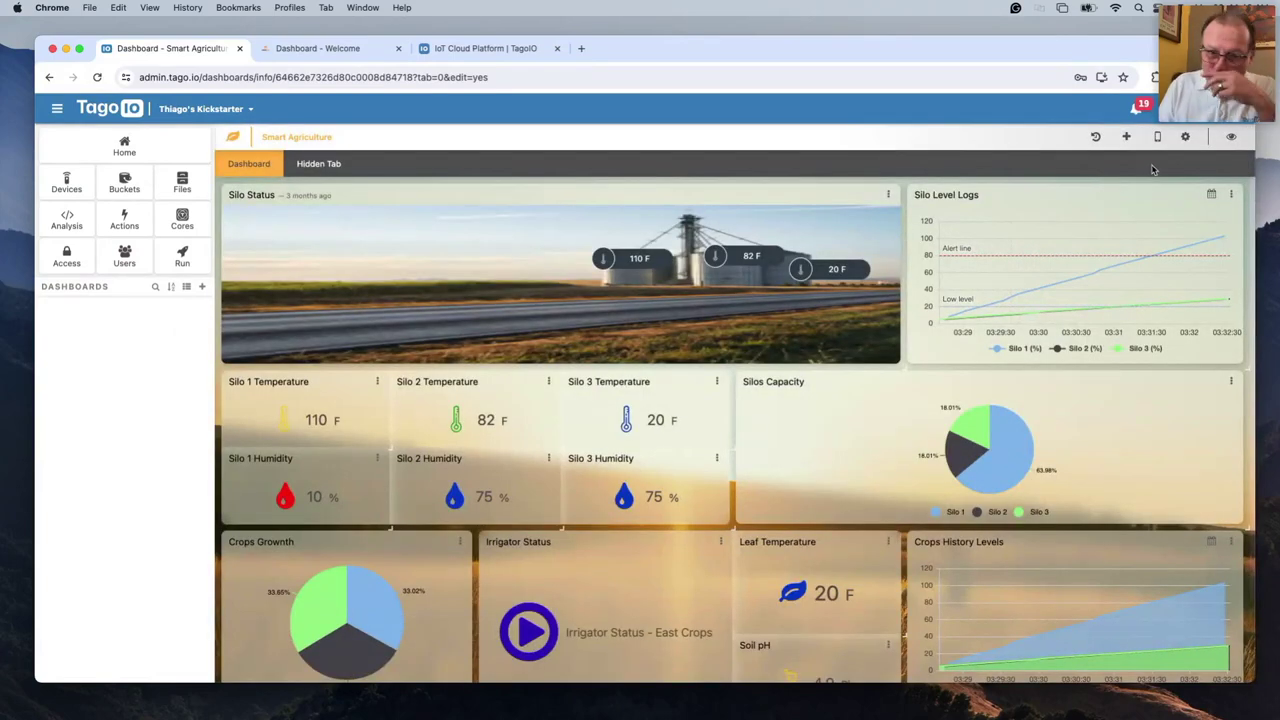
Step: Examine the Silo Status widget's configuration, including its frame settings, and return to the dashboard without saving
{"action": "left_click", "coordinate": [890, 197]}
{"action": "left_click", "coordinate": [901, 215]}
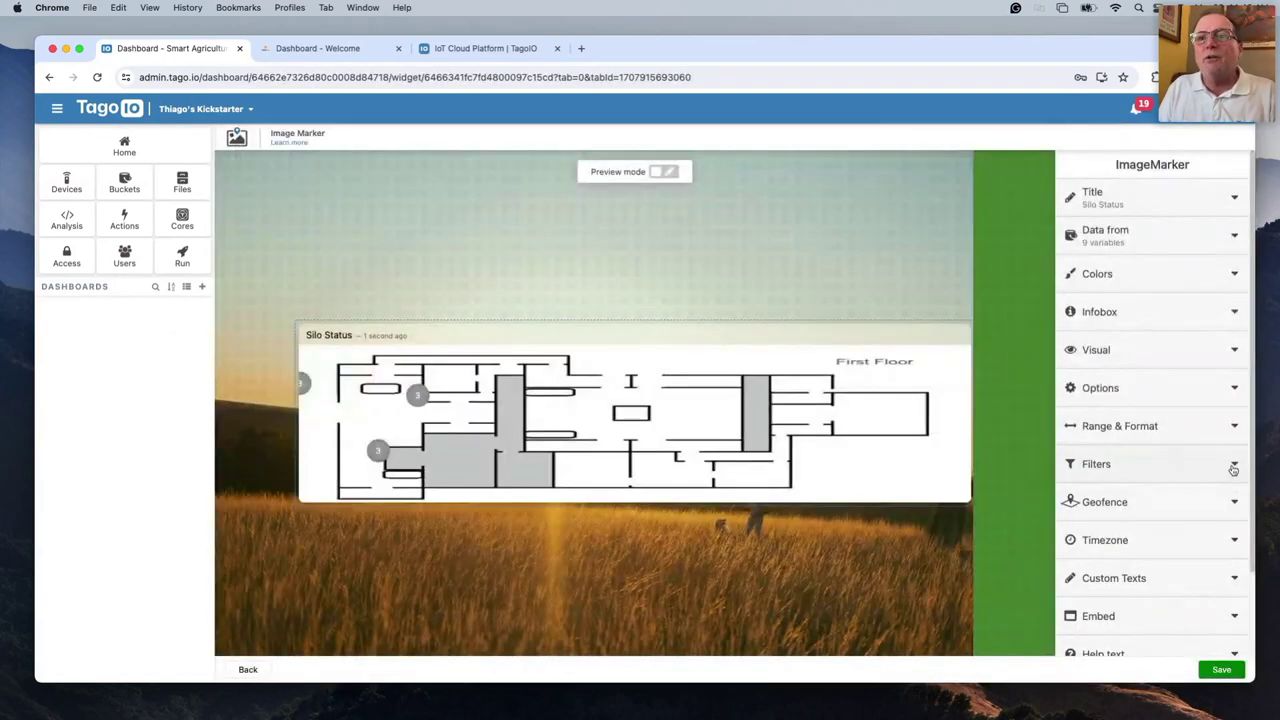
{"action": "scroll", "coordinate": [1147, 476], "scroll_direction": "down", "scroll_amount": 2}
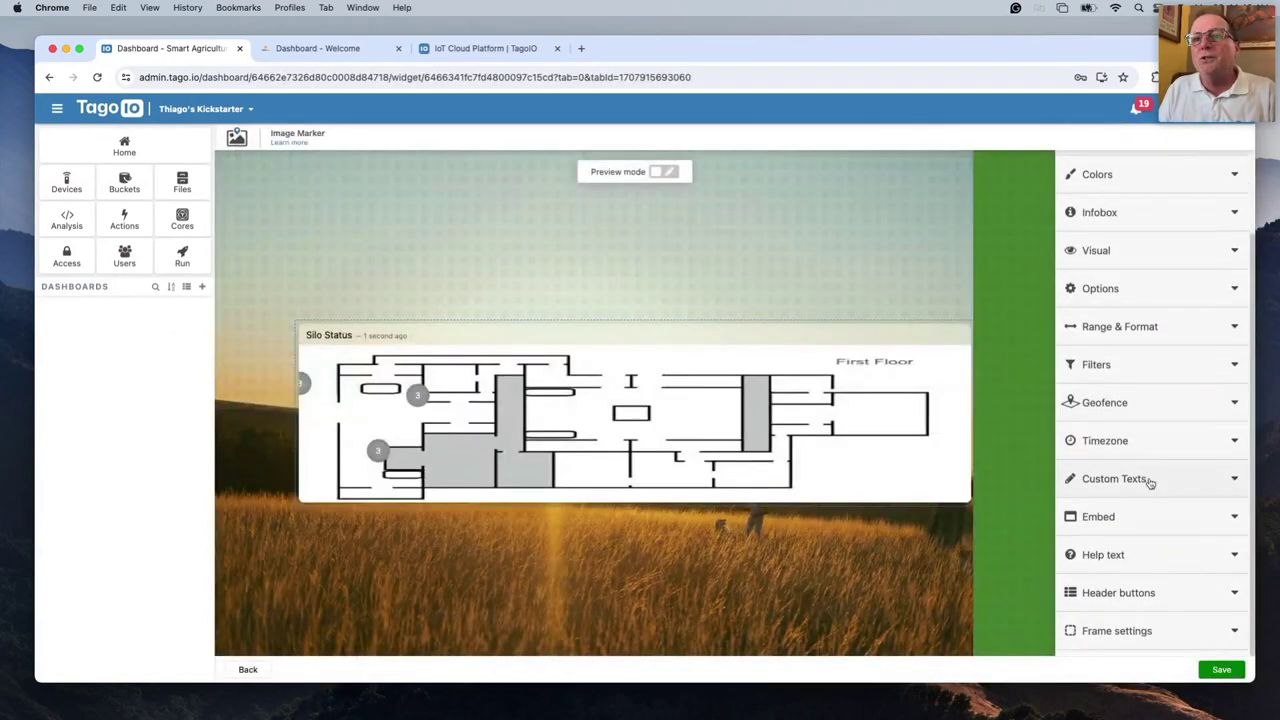
{"action": "left_click", "coordinate": [1131, 634]}
{"action": "scroll", "coordinate": [1128, 591], "scroll_direction": "down", "scroll_amount": 5}
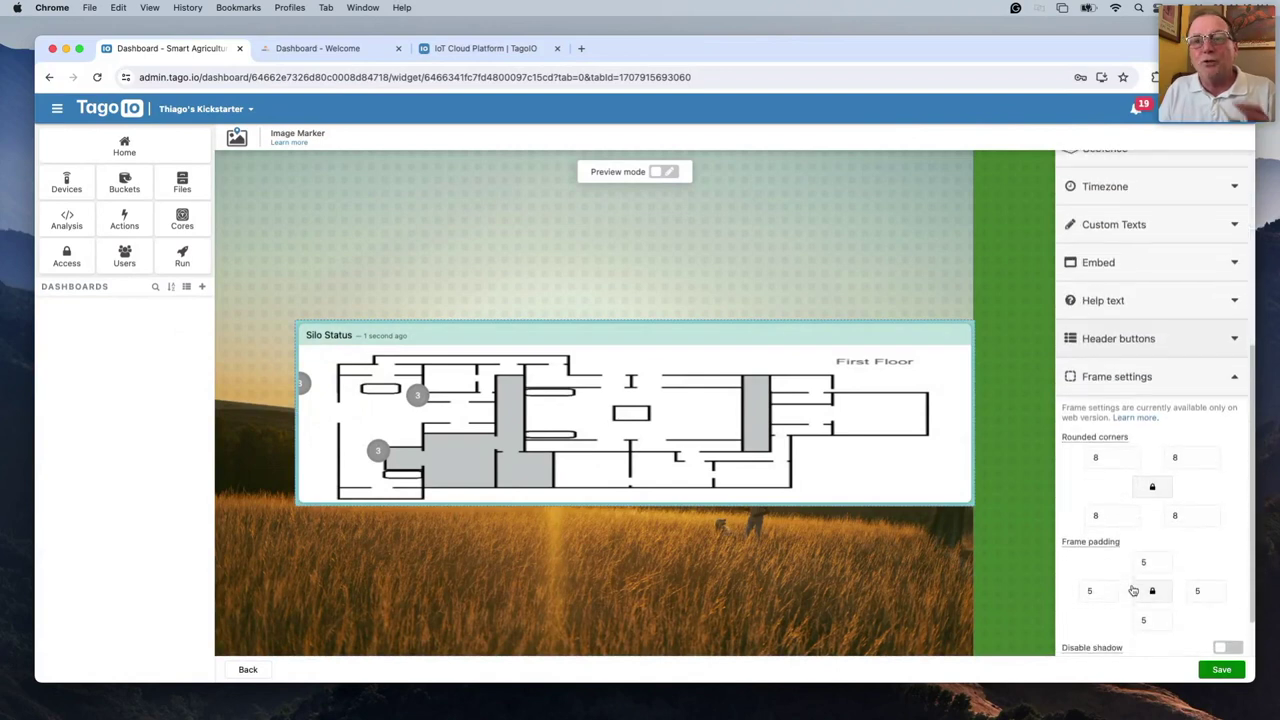
{"action": "scroll", "coordinate": [1128, 591], "scroll_direction": "down", "scroll_amount": 1}
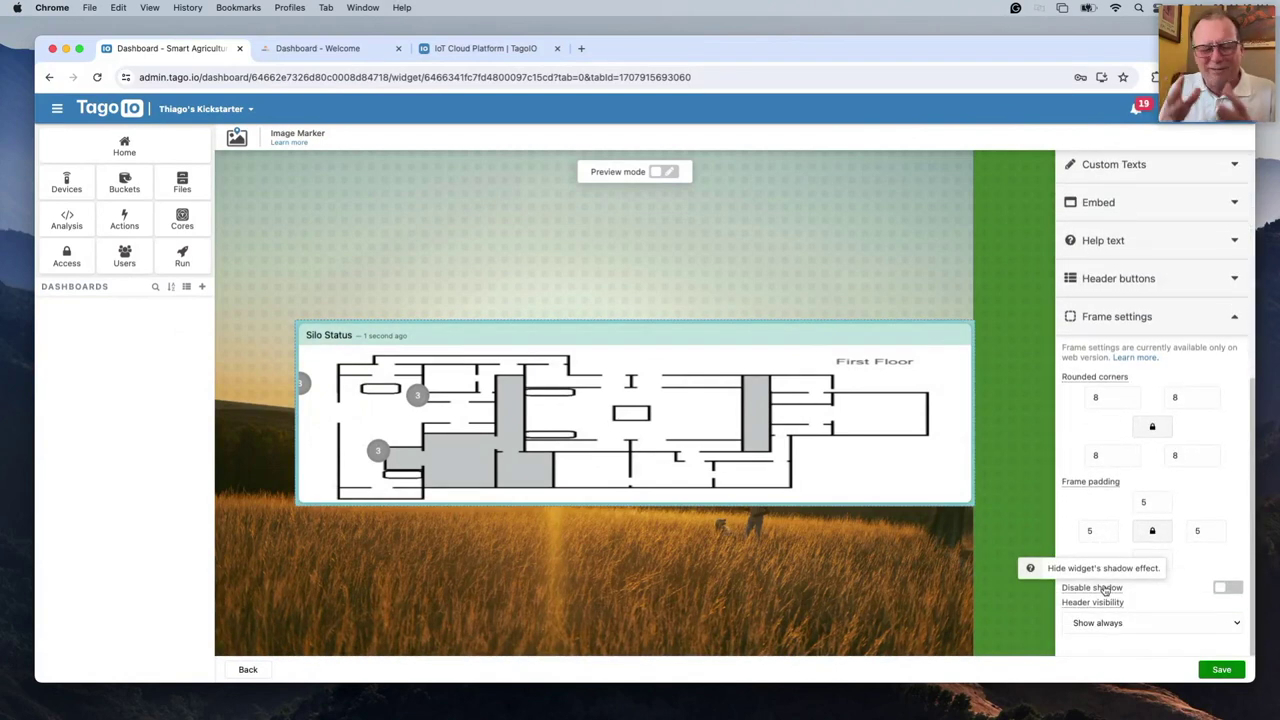
{"action": "left_click", "coordinate": [249, 670]}
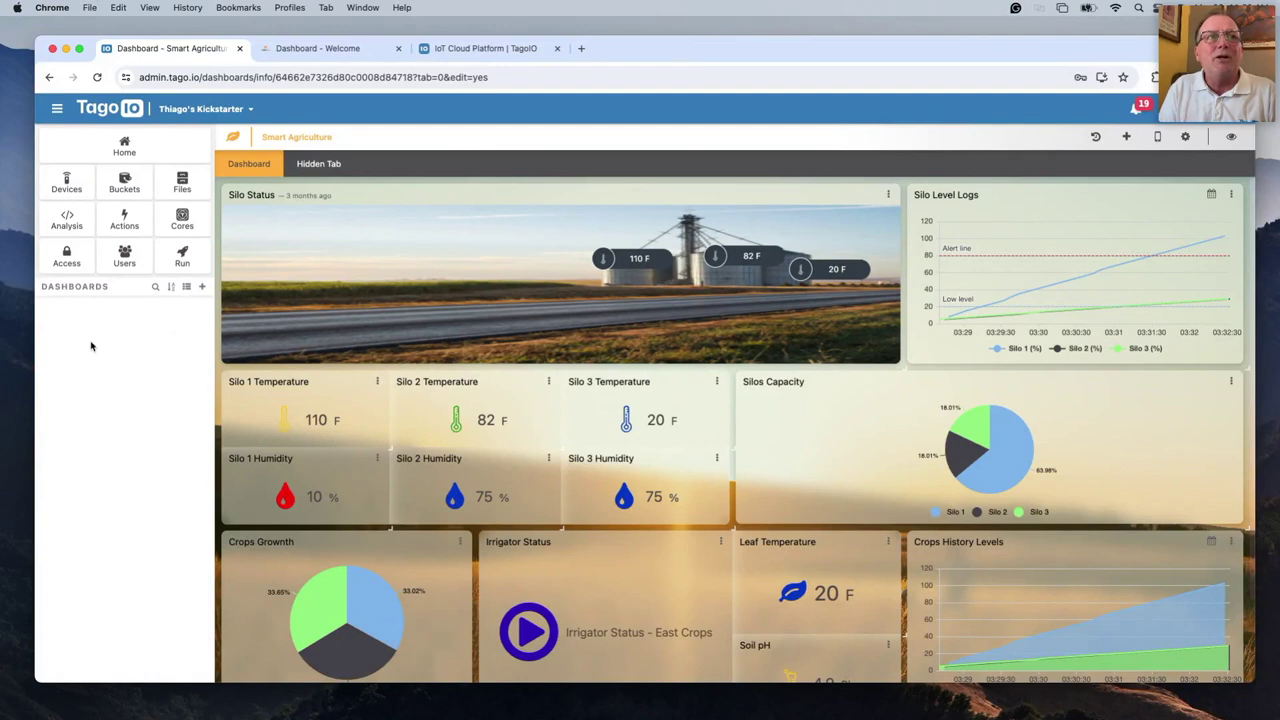
Step: Review the Run application's main configuration, domain settings and signup page theme
{"action": "left_click", "coordinate": [181, 263]}
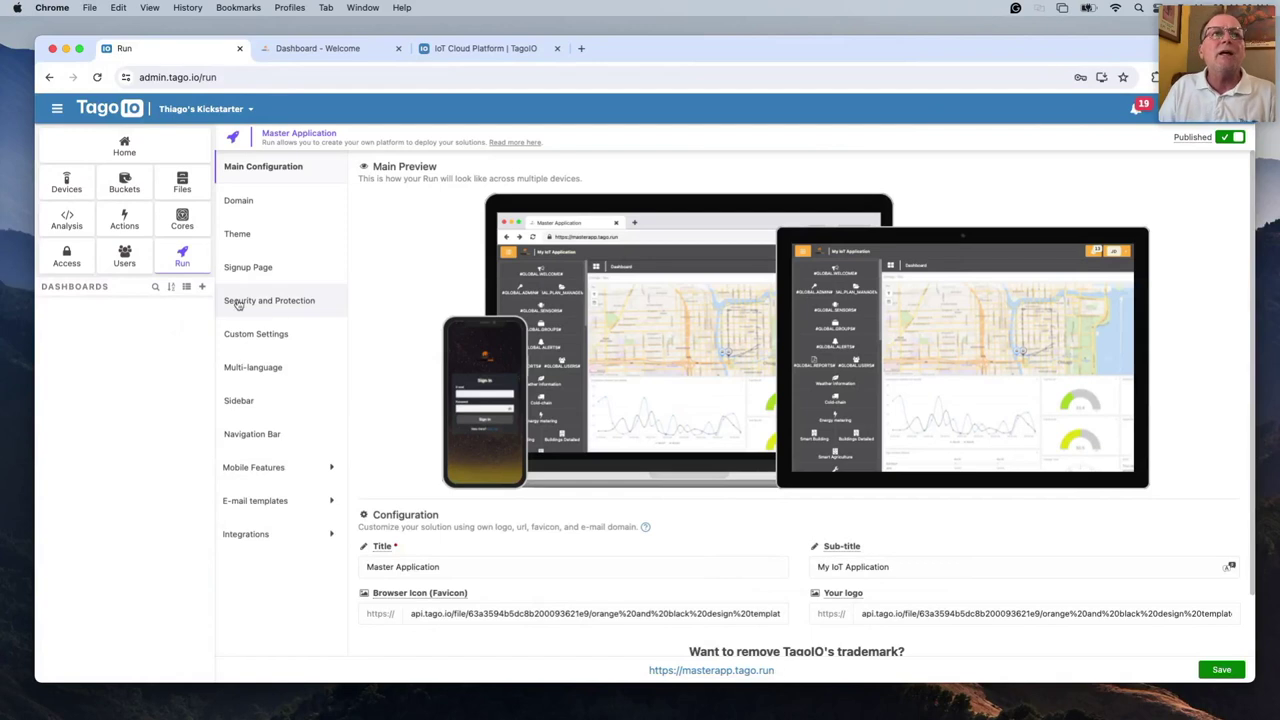
{"action": "left_click", "coordinate": [241, 200]}
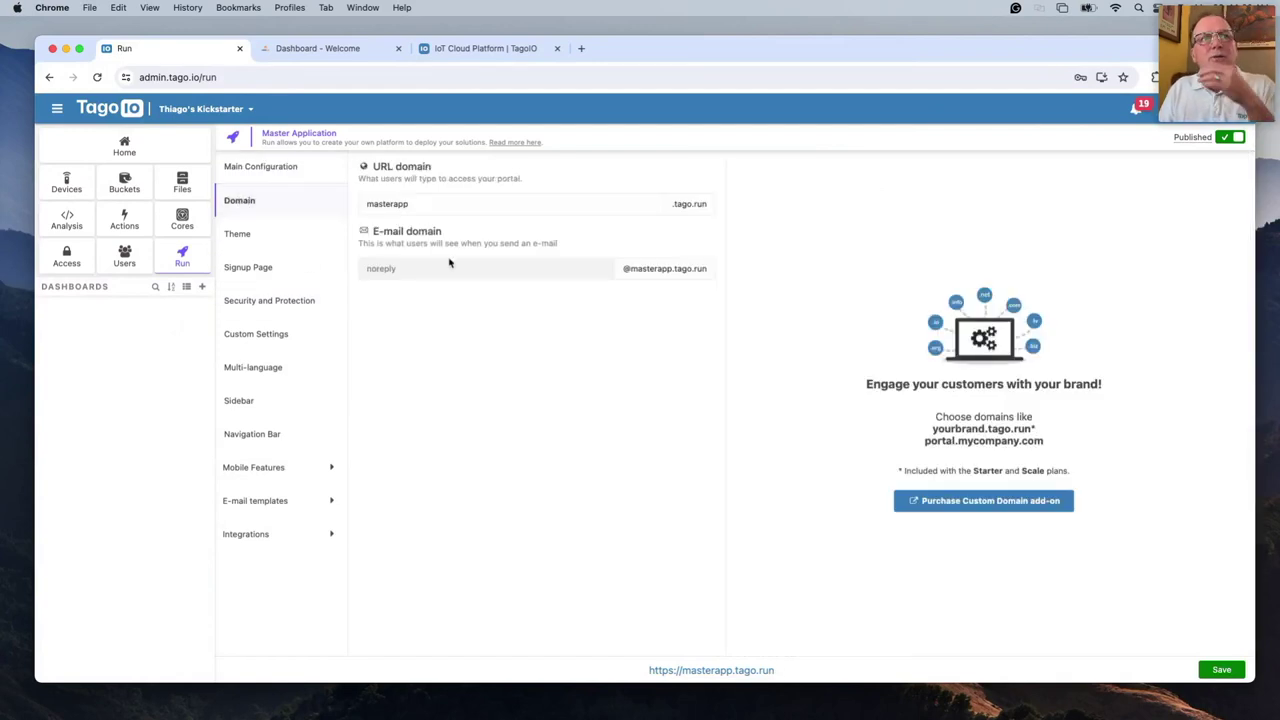
{"action": "left_click", "coordinate": [237, 234]}
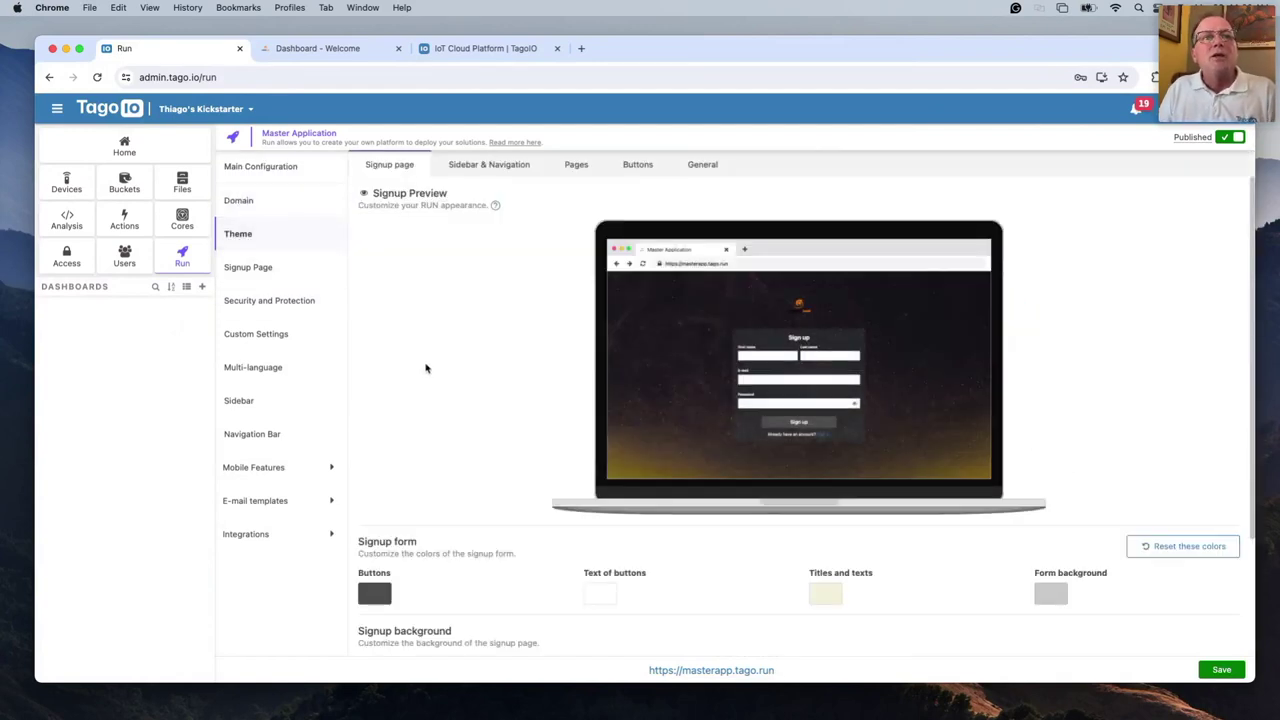
{"action": "scroll", "coordinate": [490, 403], "scroll_direction": "down", "scroll_amount": 3}
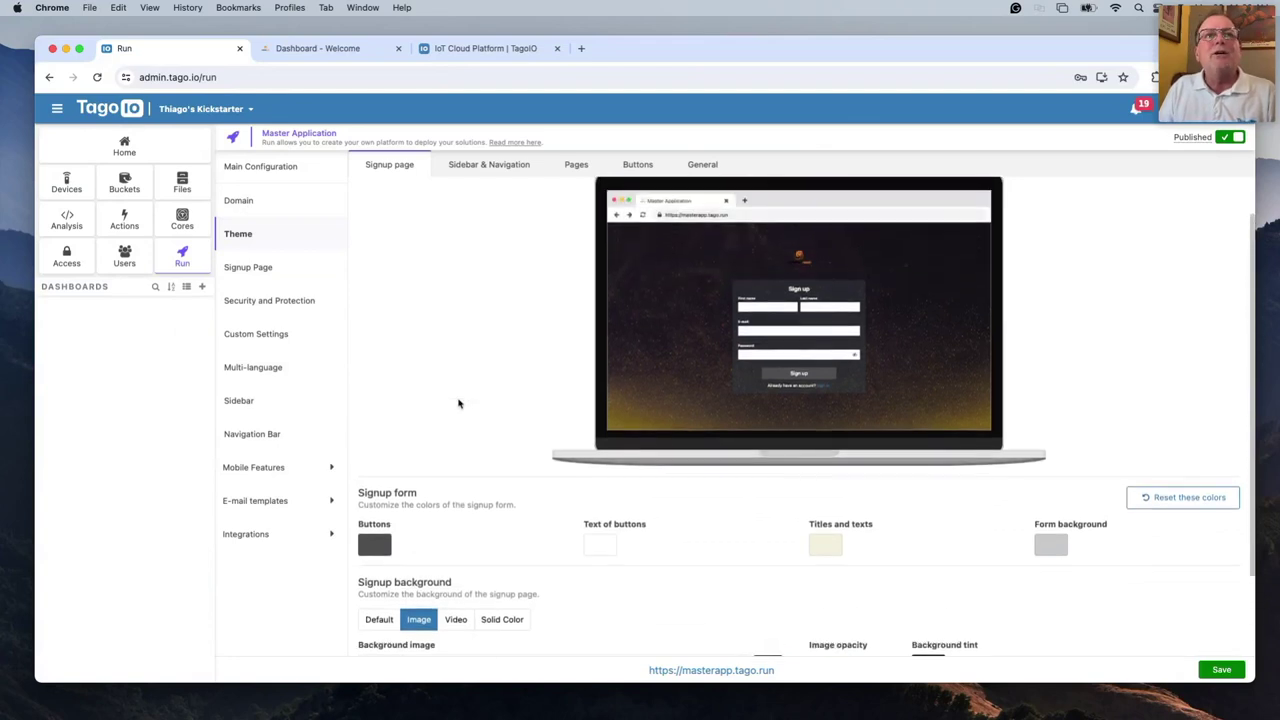
{"action": "scroll", "coordinate": [459, 403], "scroll_direction": "up", "scroll_amount": 2}
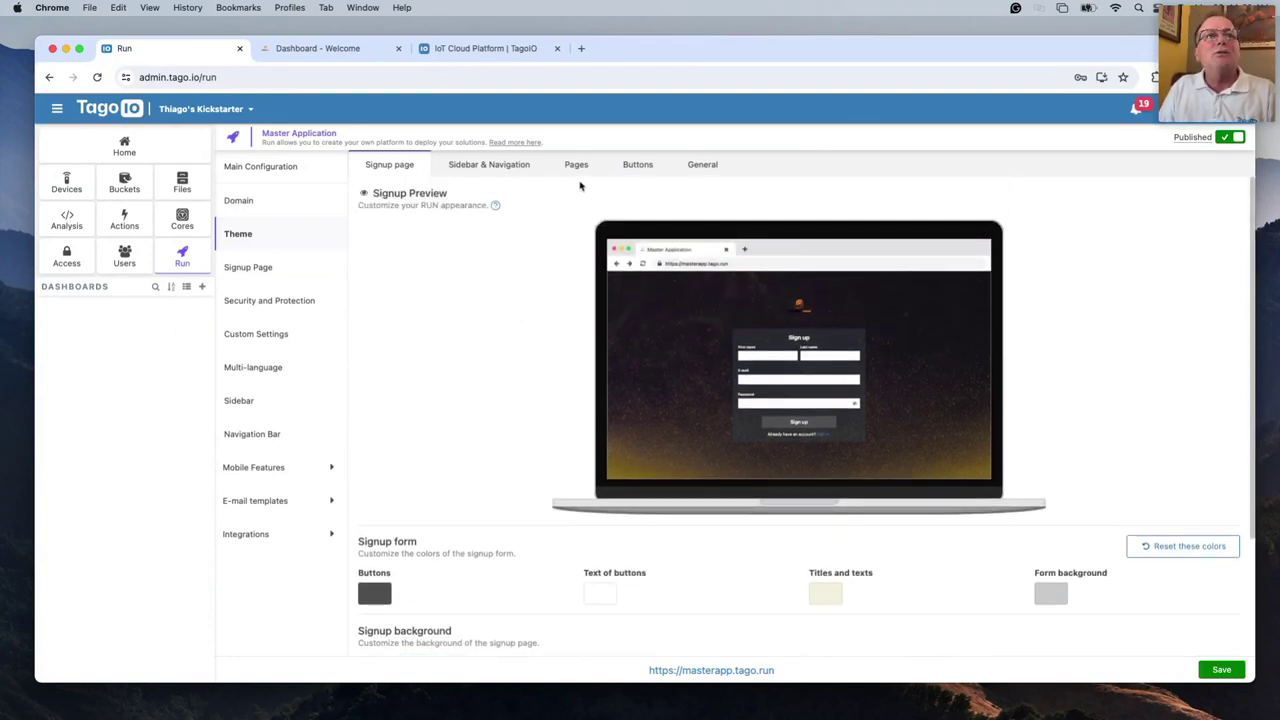
Step: Review the Run signup fields, signup method and multi-language settings, and return to the main configuration
{"action": "left_click", "coordinate": [240, 267]}
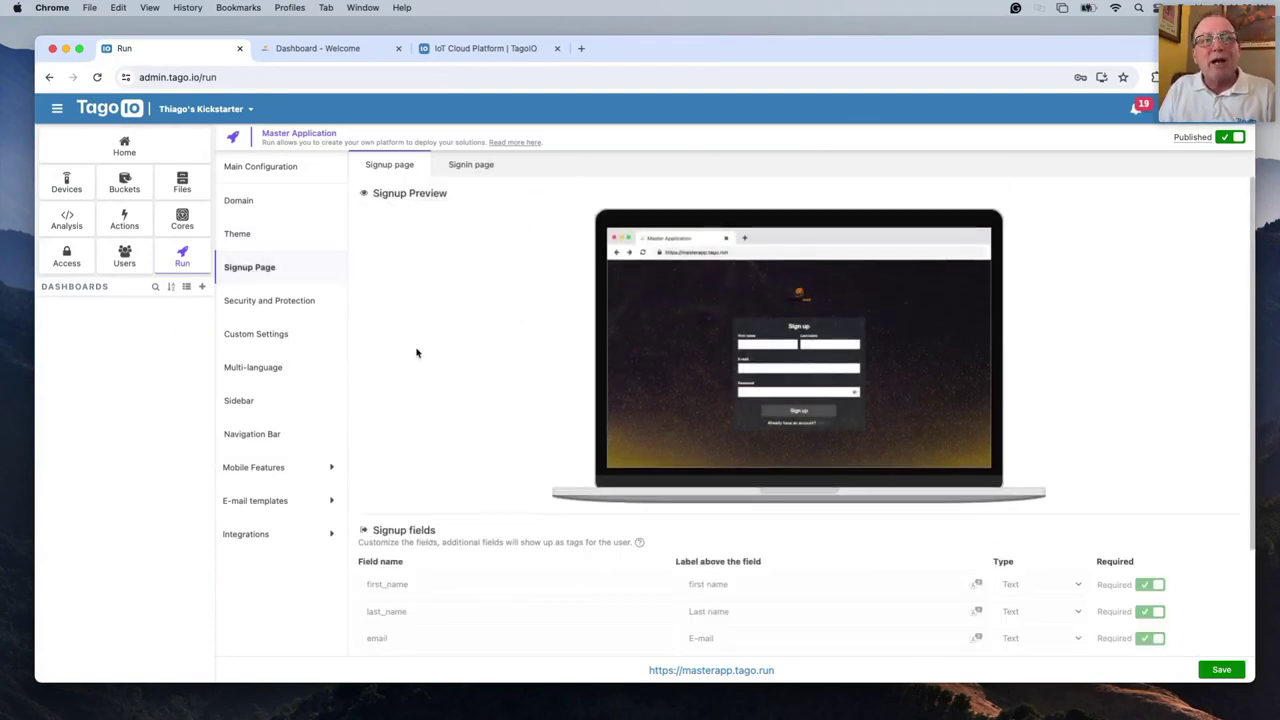
{"action": "scroll", "coordinate": [480, 398], "scroll_direction": "down", "scroll_amount": 3}
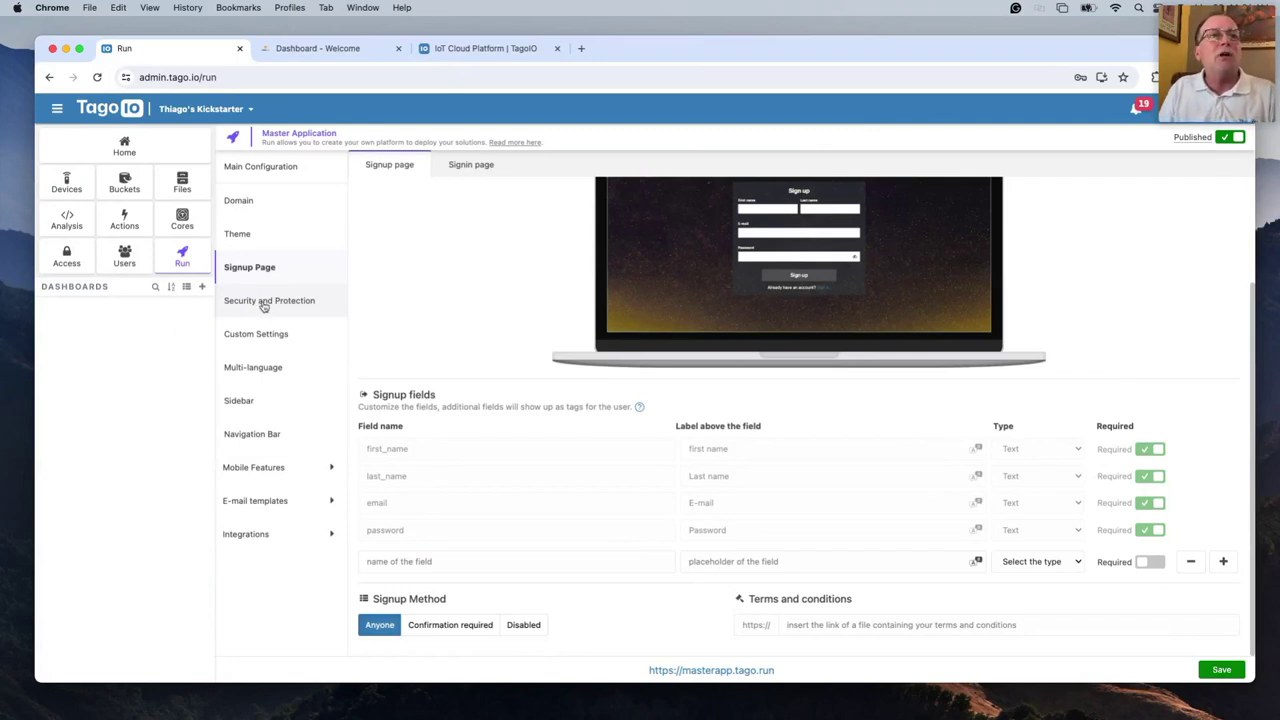
{"action": "left_click", "coordinate": [254, 368]}
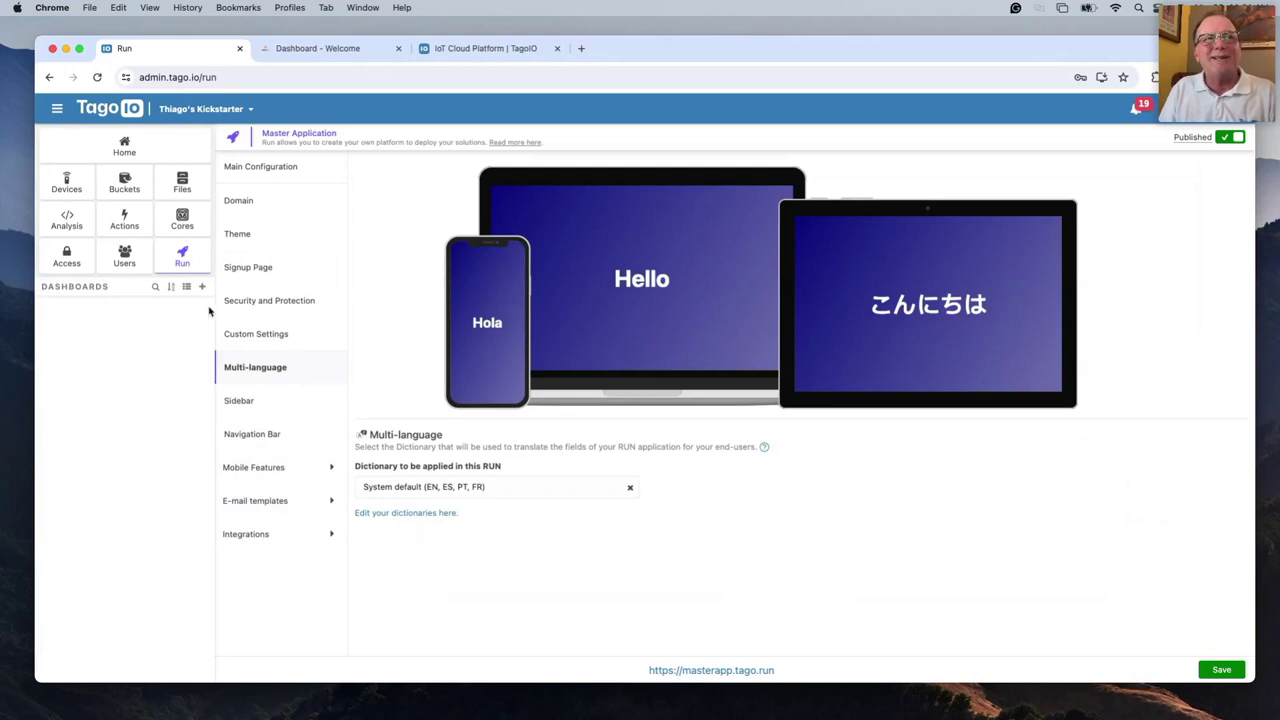
{"action": "left_click", "coordinate": [182, 258]}
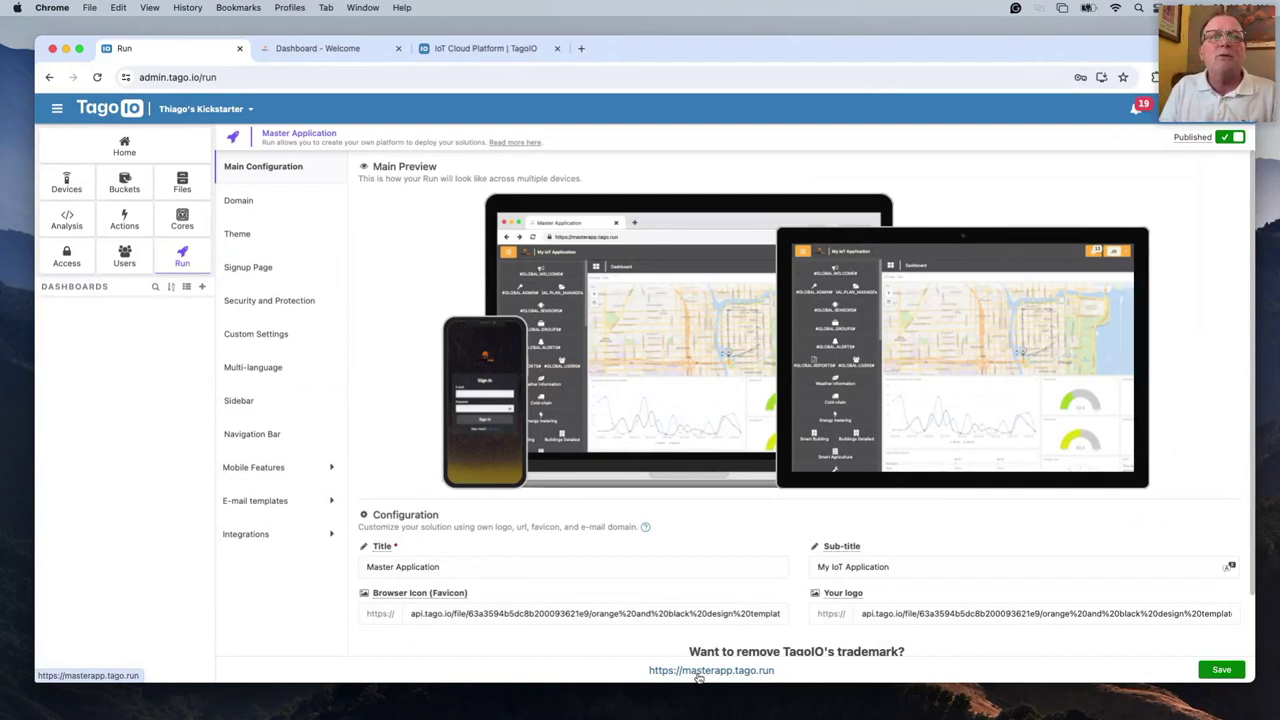
Step: Switch to the deployed My IoT Application and try the Admin form for a new organization, moving its address pin, without creating it
{"action": "left_click", "coordinate": [318, 48]}
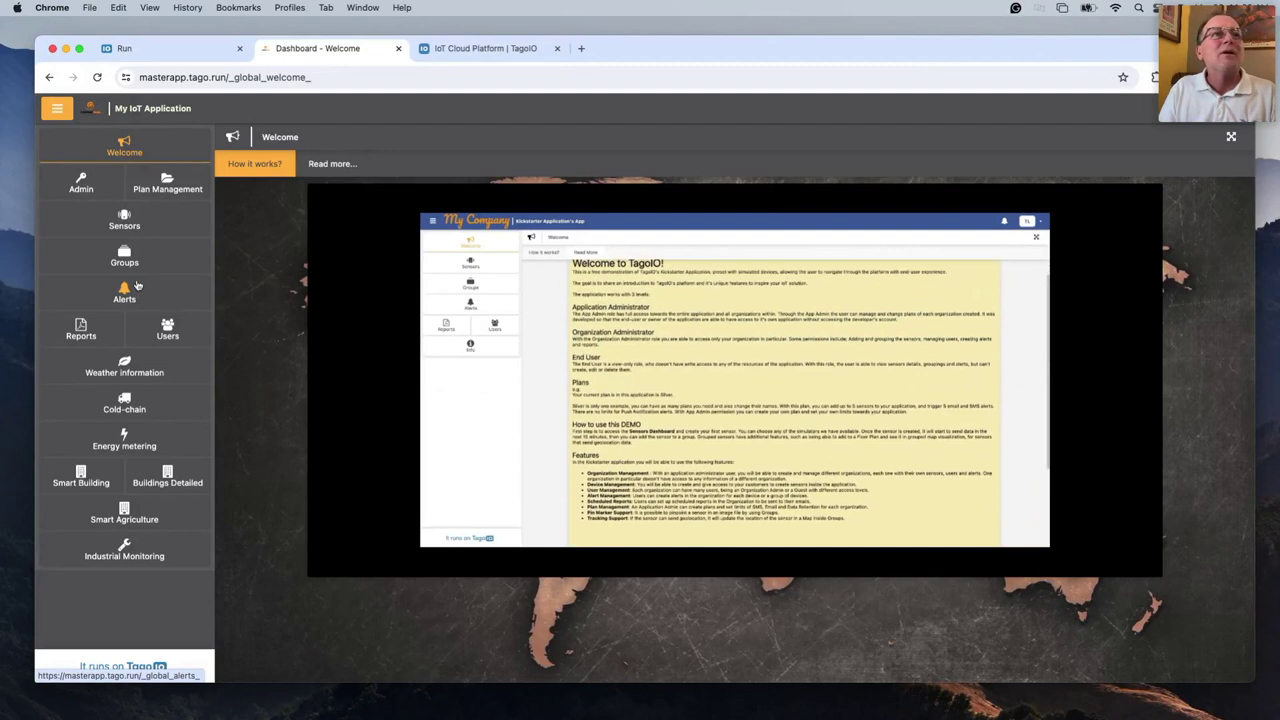
{"action": "left_click", "coordinate": [91, 189]}
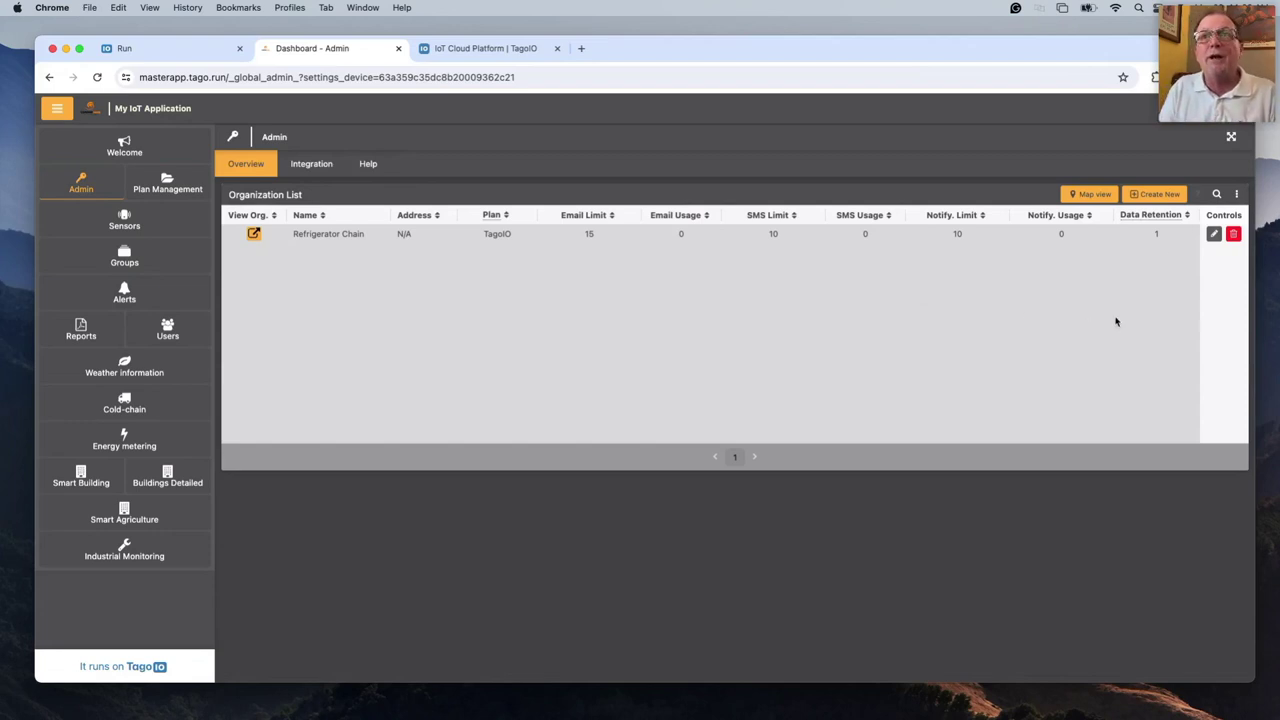
{"action": "left_click", "coordinate": [1144, 197]}
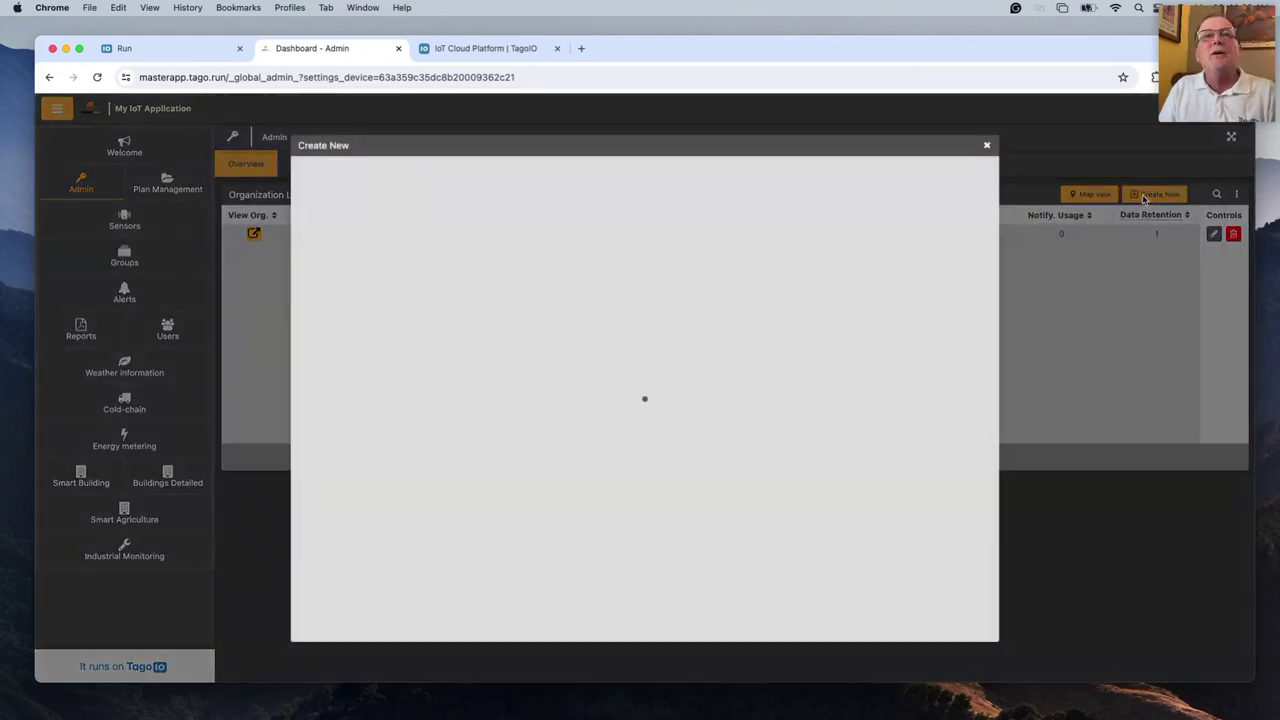
{"action": "left_click", "coordinate": [356, 190]}
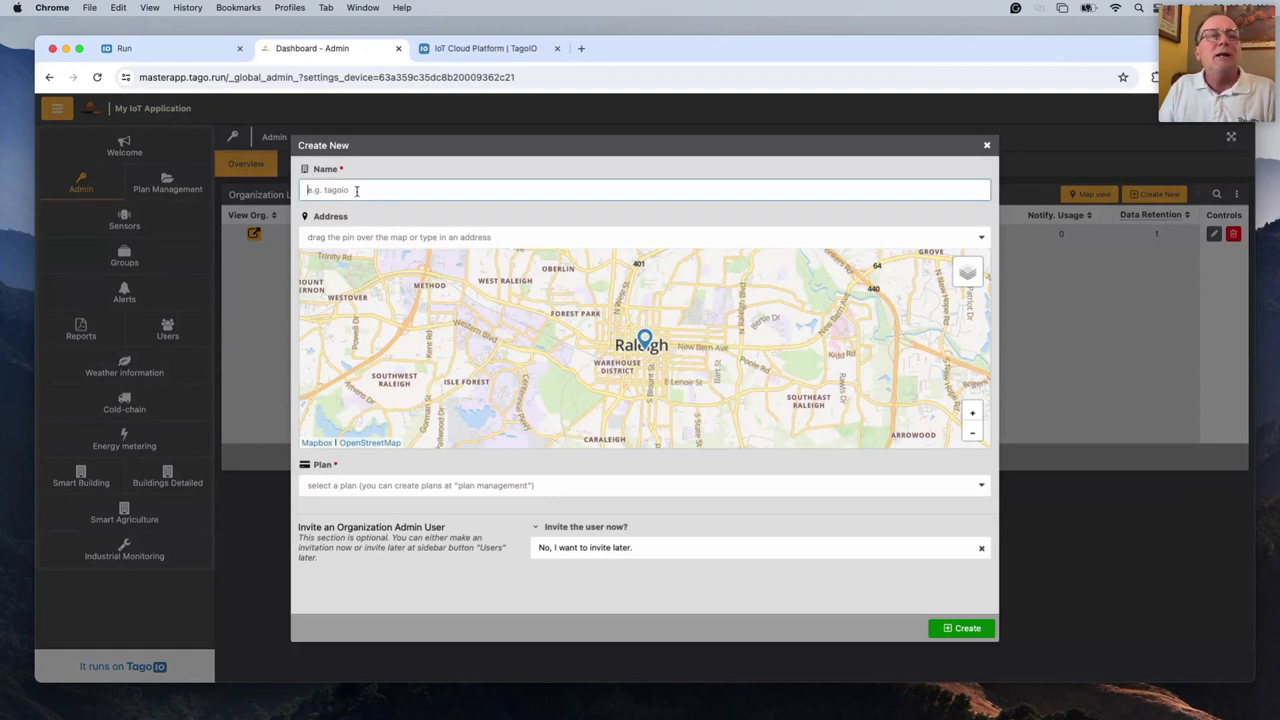
{"action": "left_click_drag", "start_coordinate": [645, 338], "coordinate": [569, 332]}
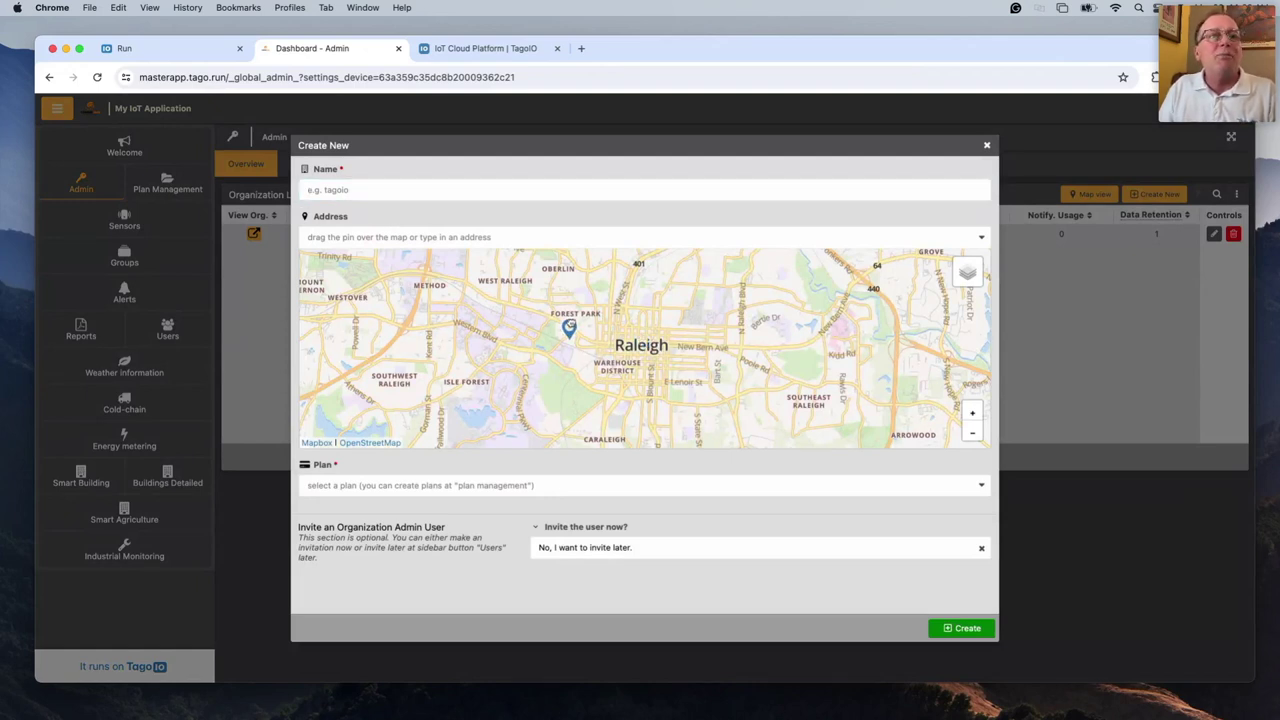
{"action": "left_click", "coordinate": [567, 480]}
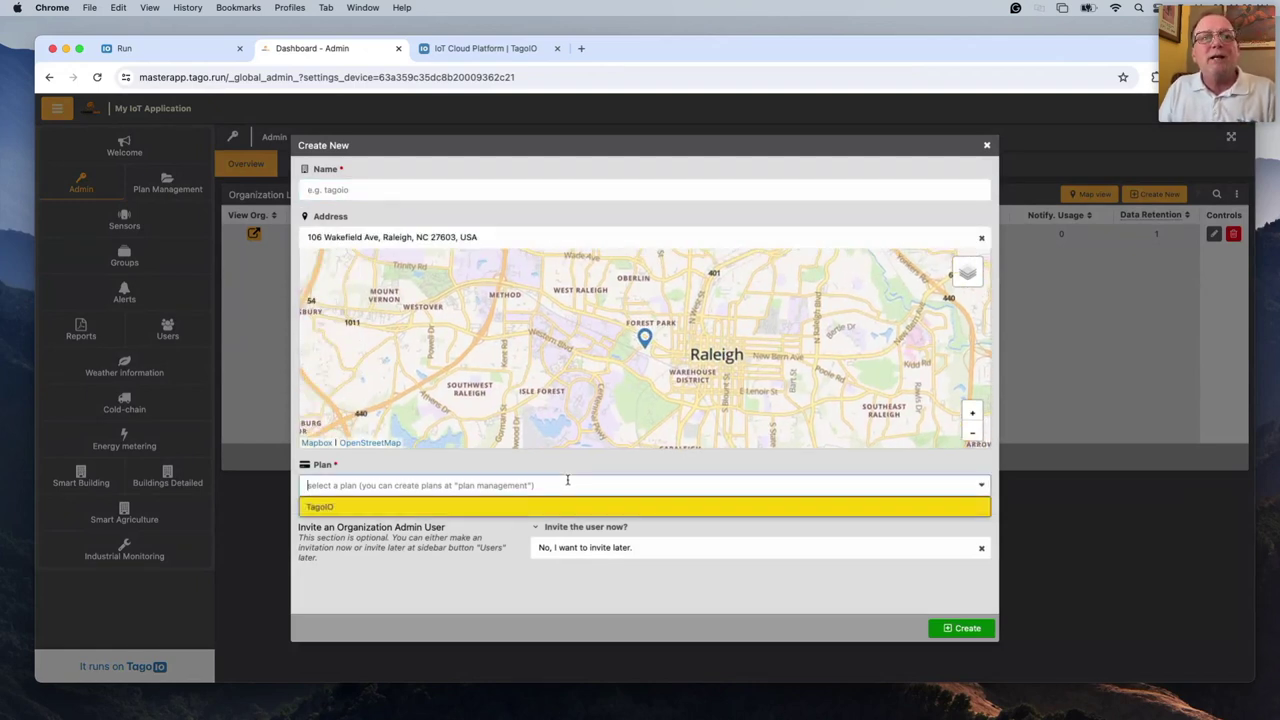
{"action": "left_click", "coordinate": [987, 147]}
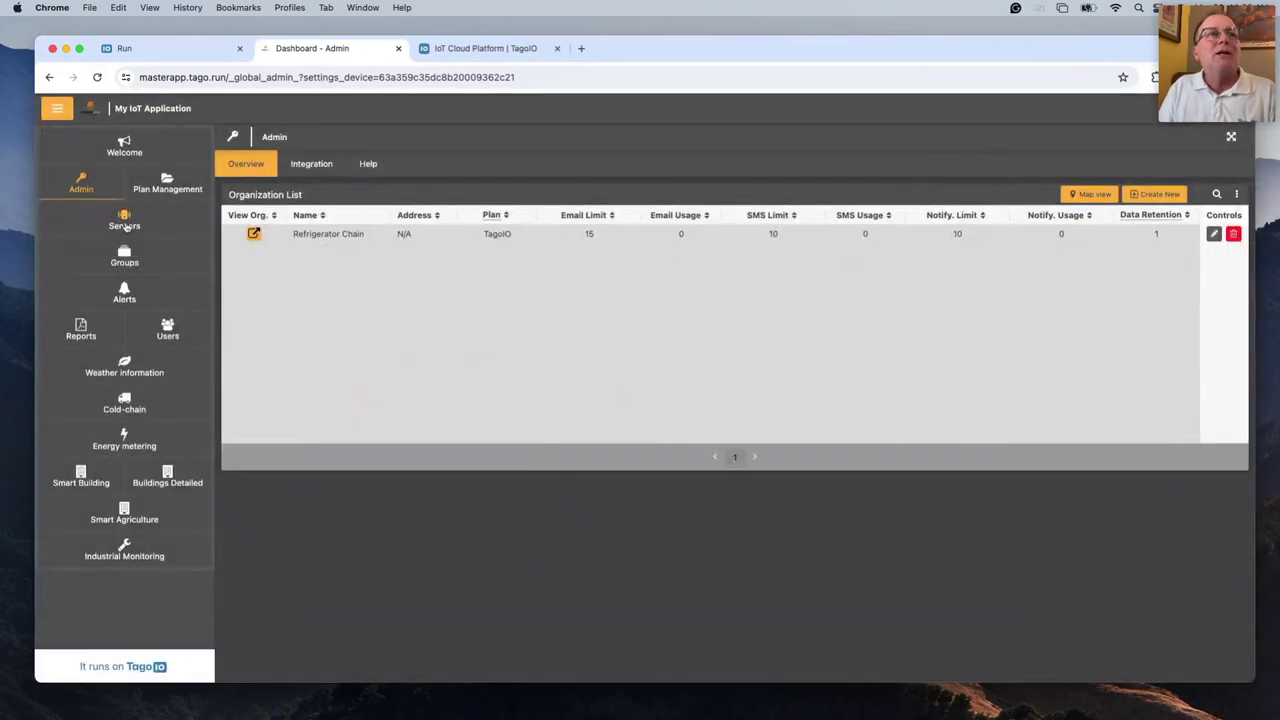
Step: Examine the form for creating a plan in Plan Management and close it without creating one
{"action": "left_click", "coordinate": [170, 191]}
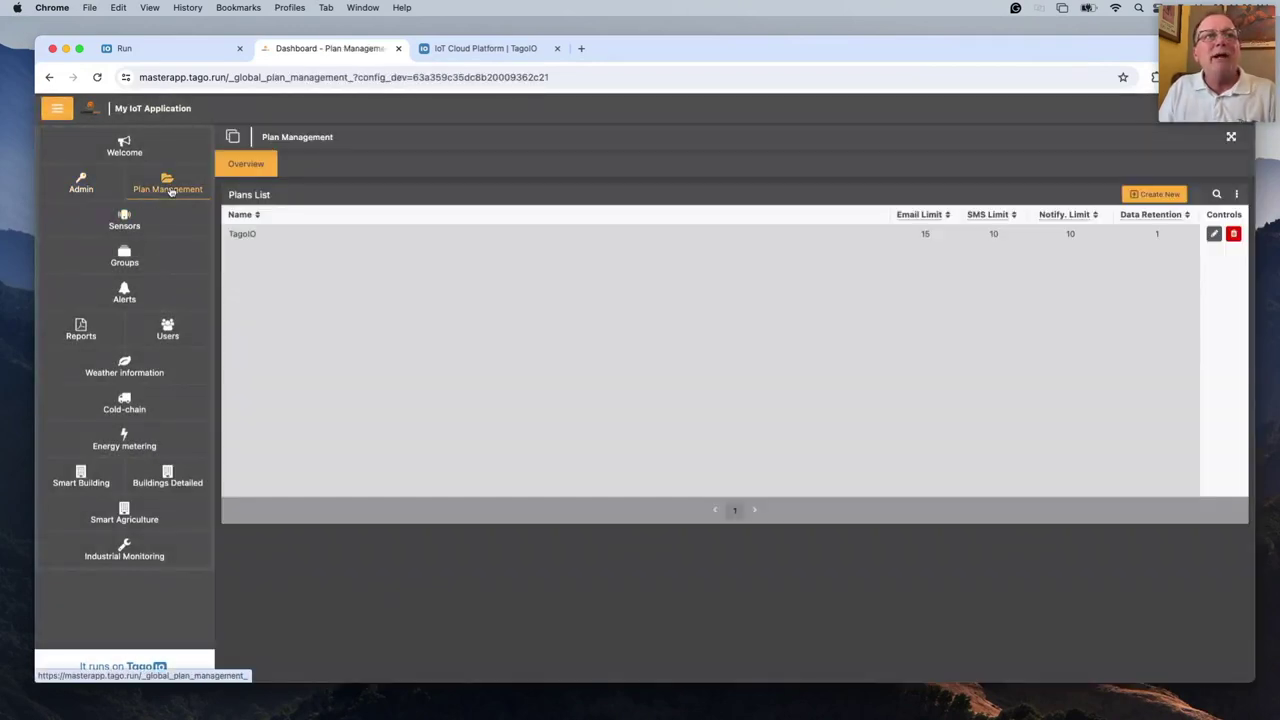
{"action": "left_click", "coordinate": [1141, 198]}
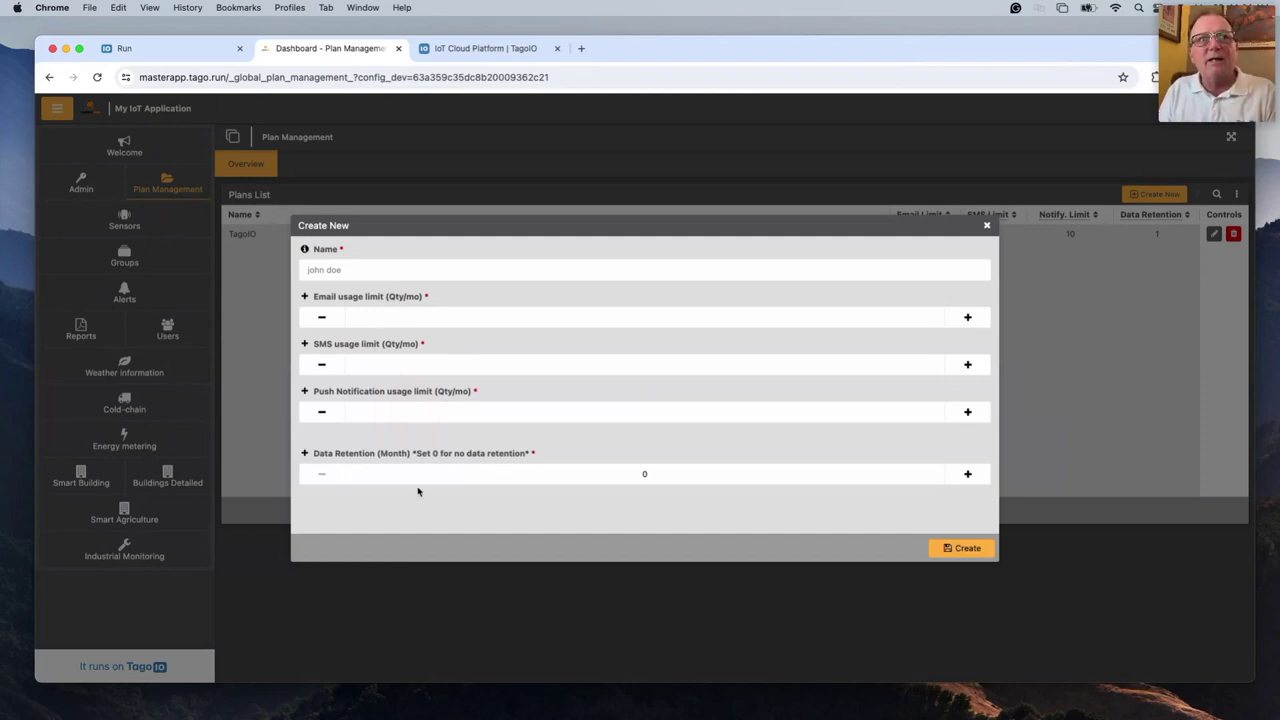
{"action": "left_click", "coordinate": [988, 228]}
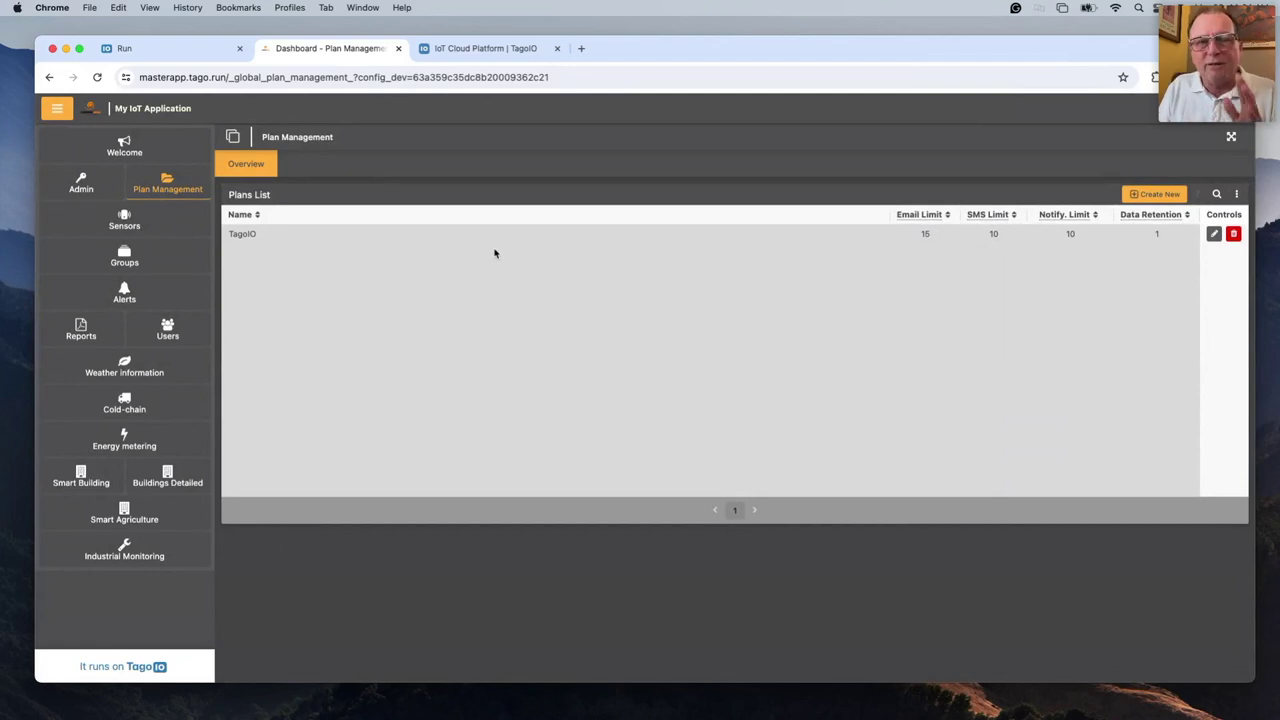
Step: Examine the network and model options in the form for creating a sensor, and close it without creating one
{"action": "left_click", "coordinate": [124, 220]}
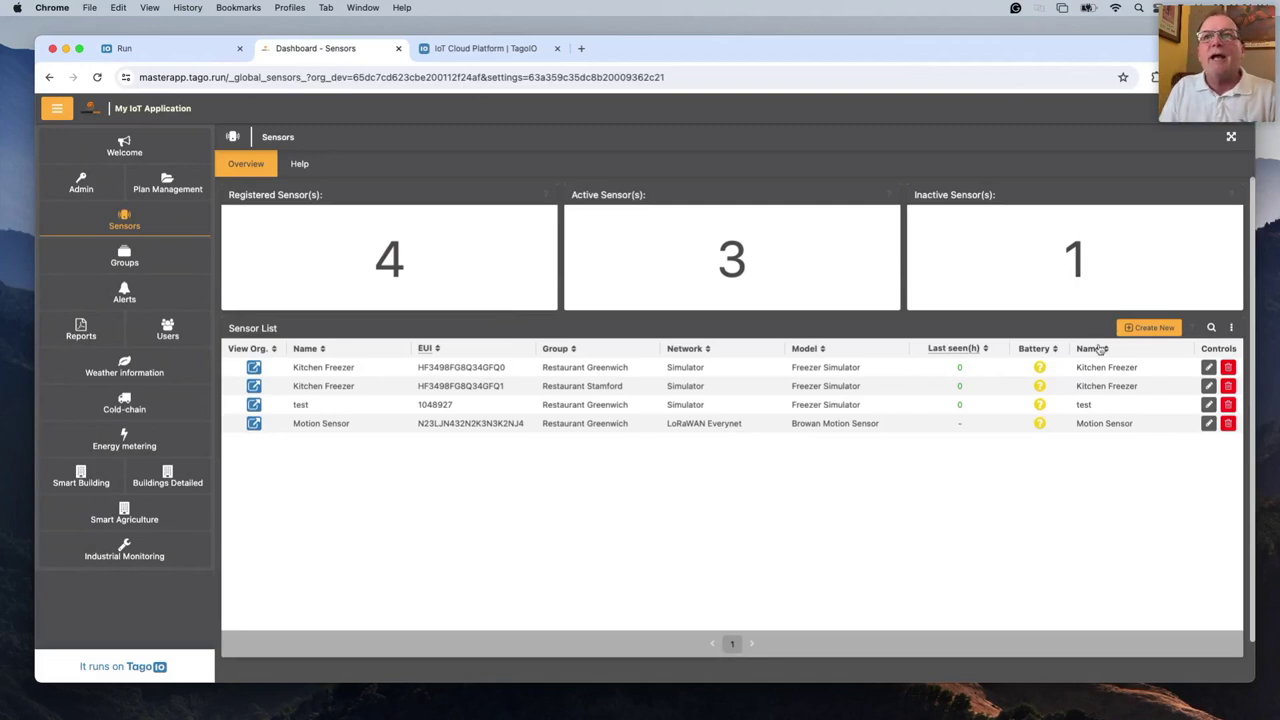
{"action": "left_click", "coordinate": [1153, 329]}
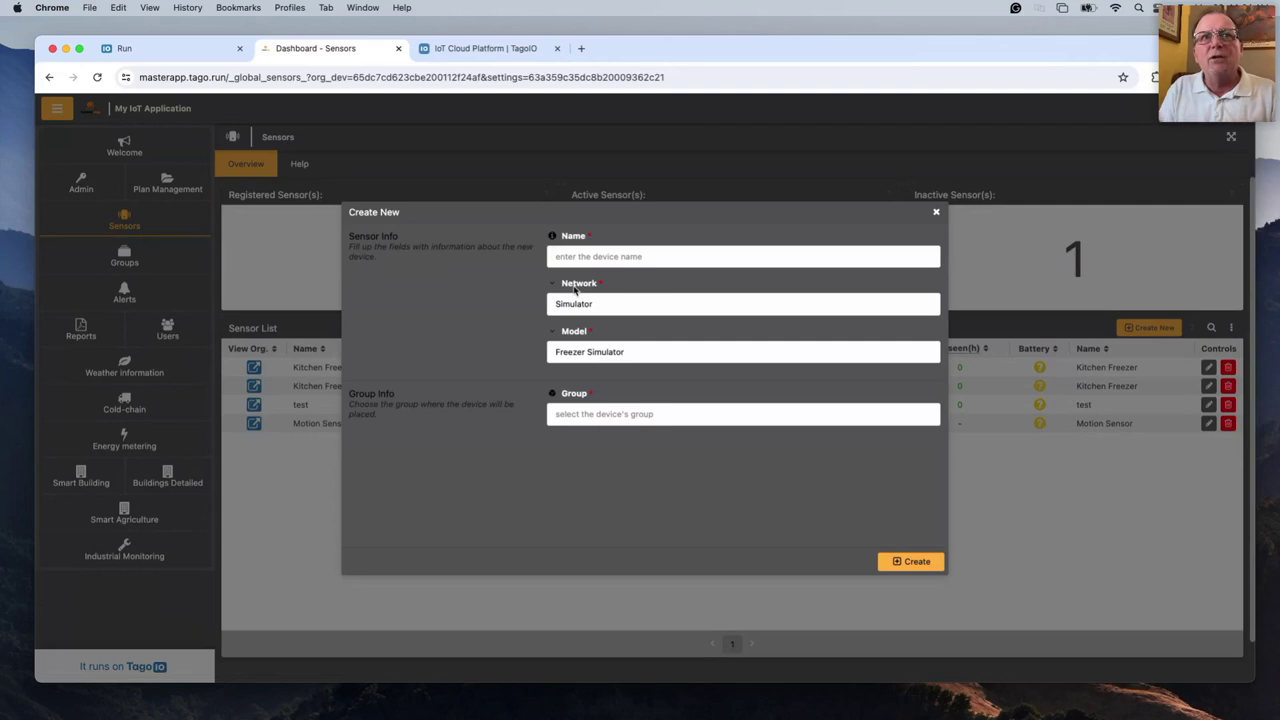
{"action": "left_click", "coordinate": [603, 299]}
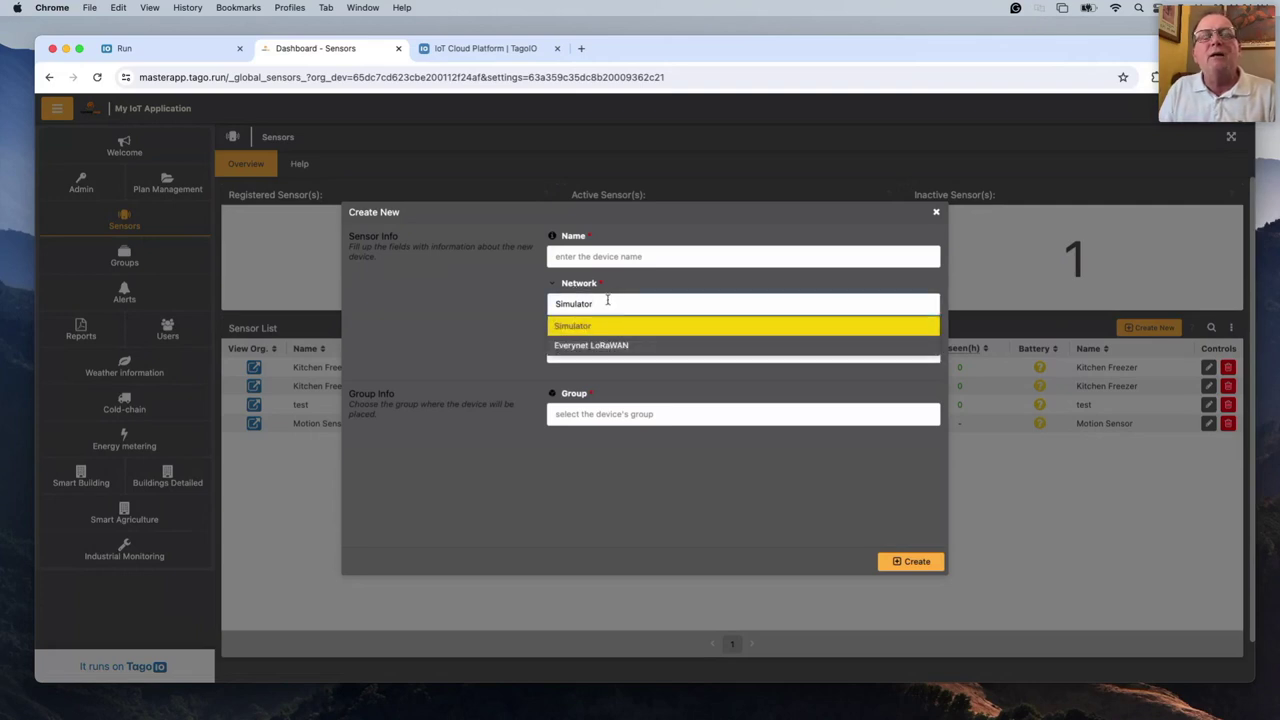
{"action": "key", "text": "Up"}
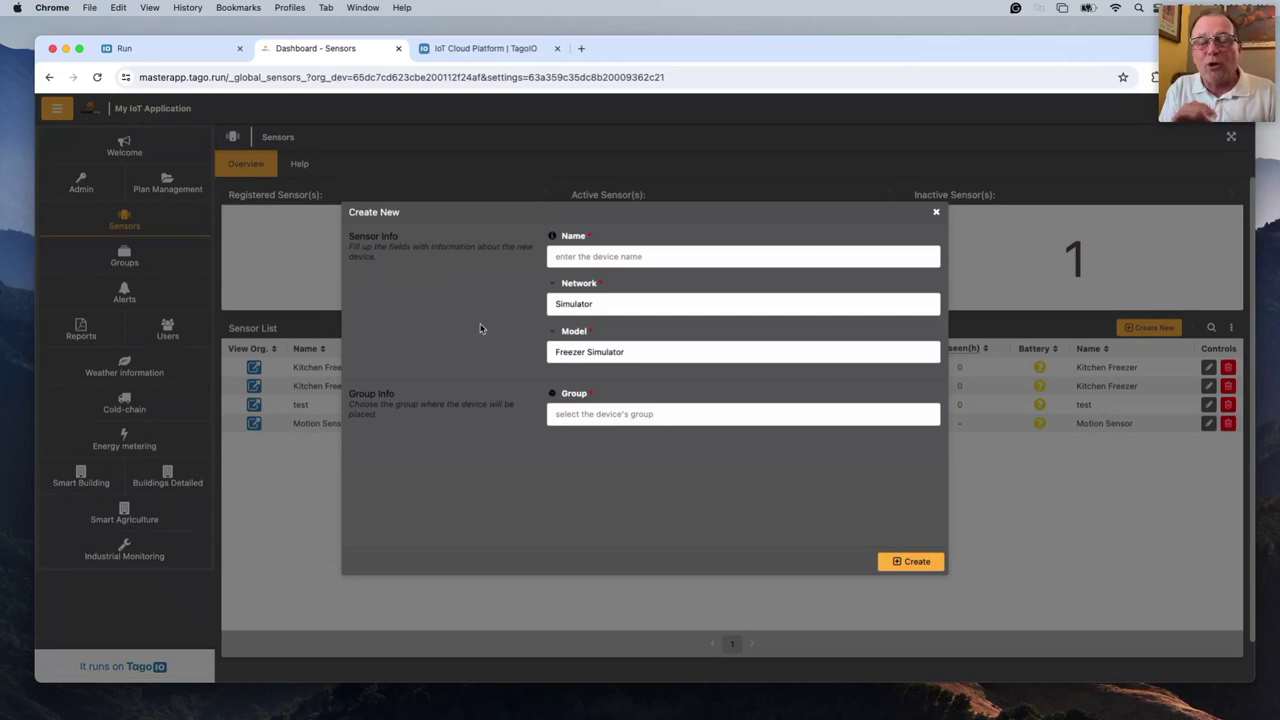
{"action": "left_click", "coordinate": [661, 347]}
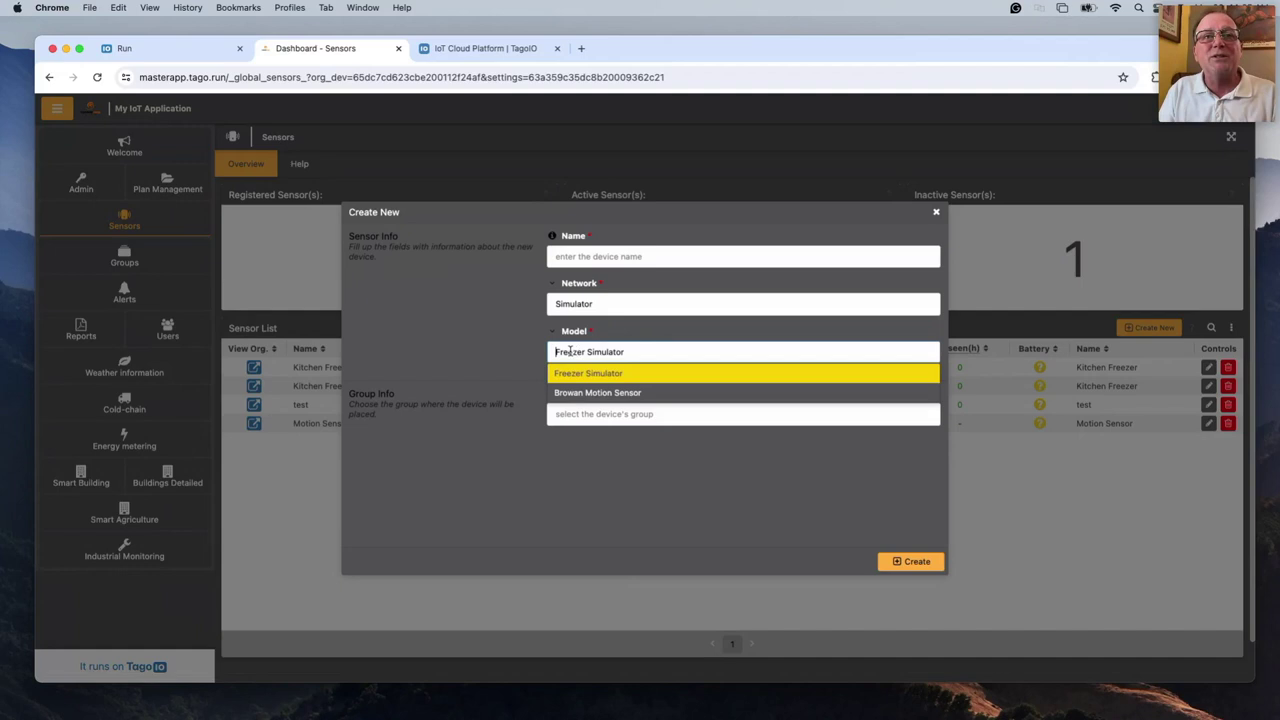
{"action": "left_click", "coordinate": [477, 356]}
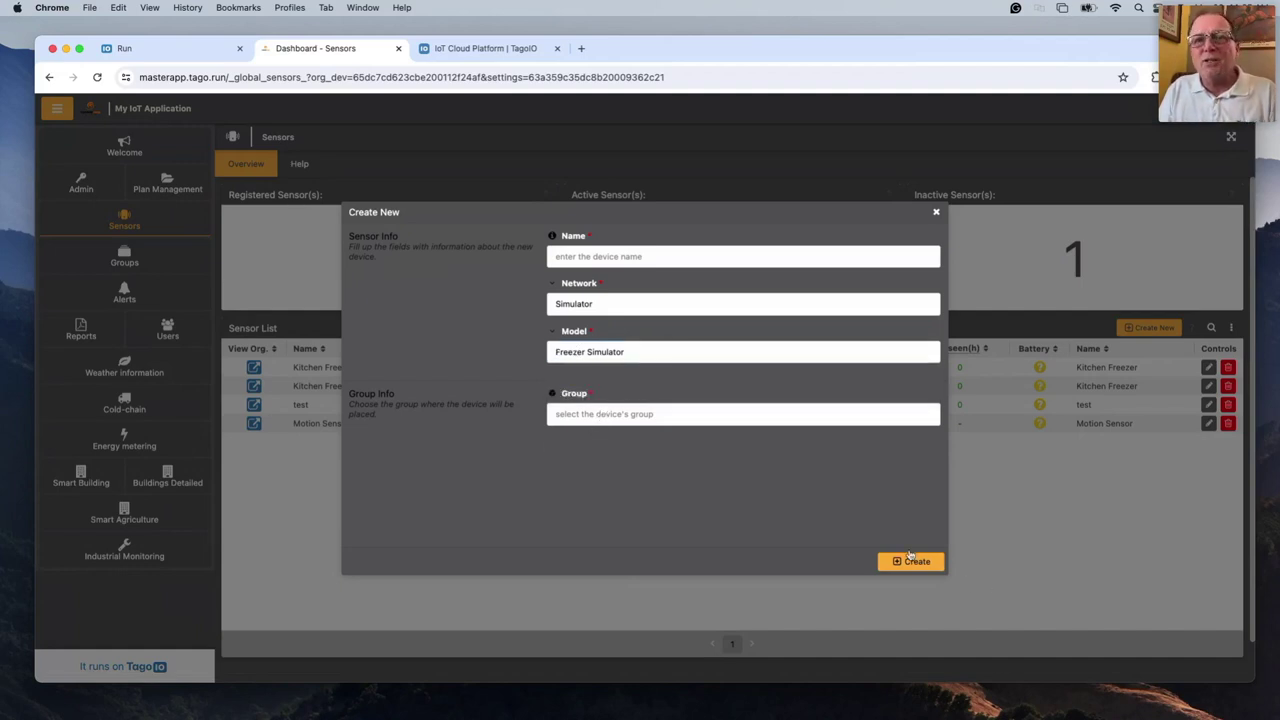
{"action": "left_click", "coordinate": [934, 212]}
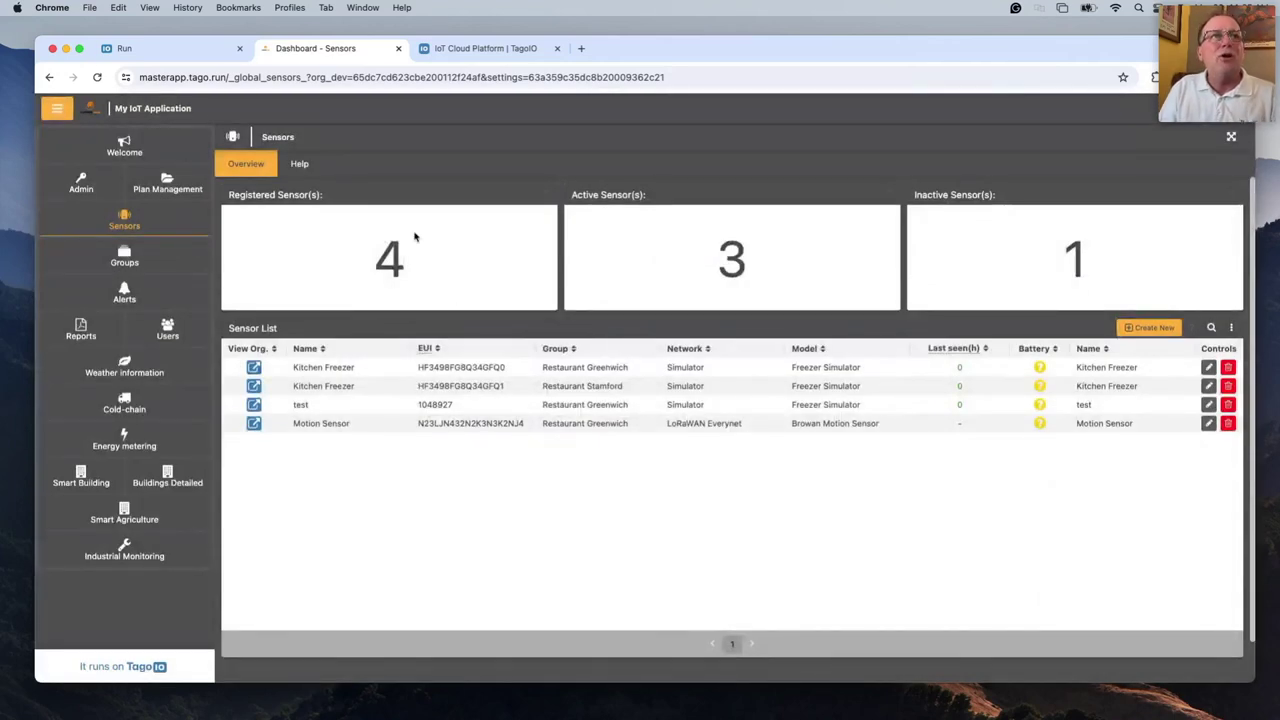
Step: Check the Run main configuration, return to My IoT Application and review its Groups list
{"action": "left_click", "coordinate": [162, 50]}
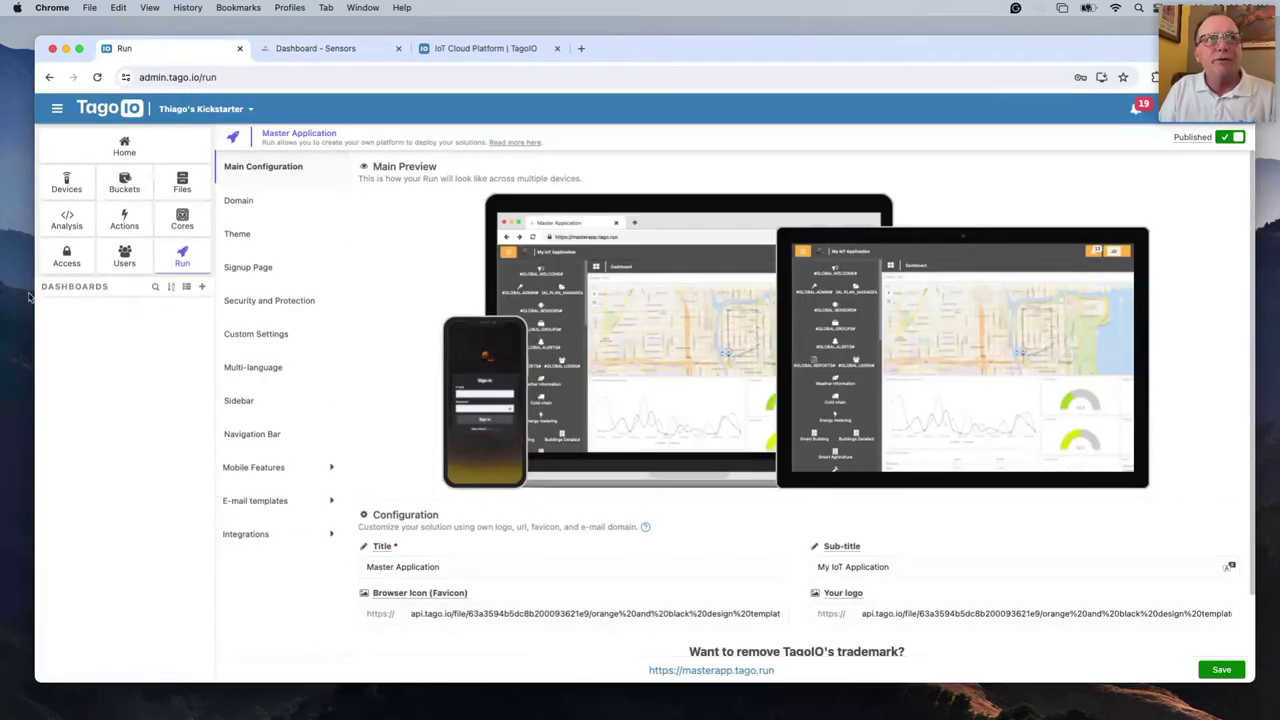
{"action": "left_click", "coordinate": [328, 48]}
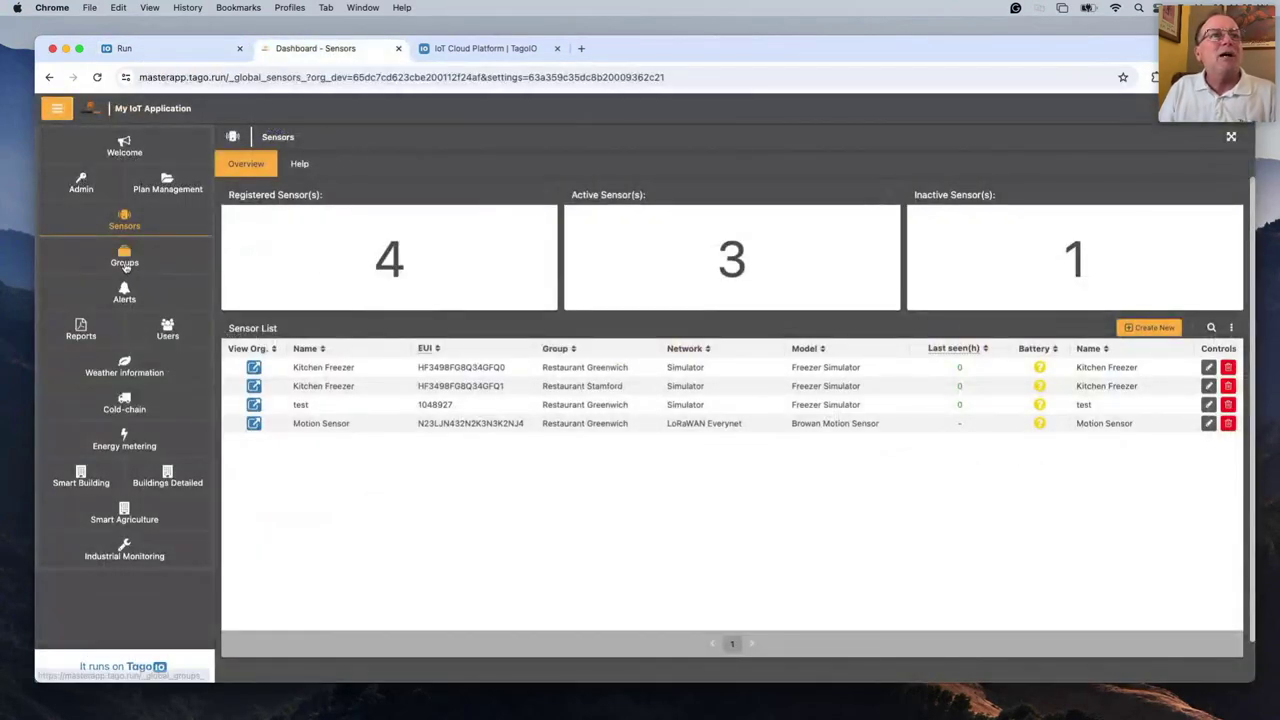
{"action": "left_click", "coordinate": [127, 268]}
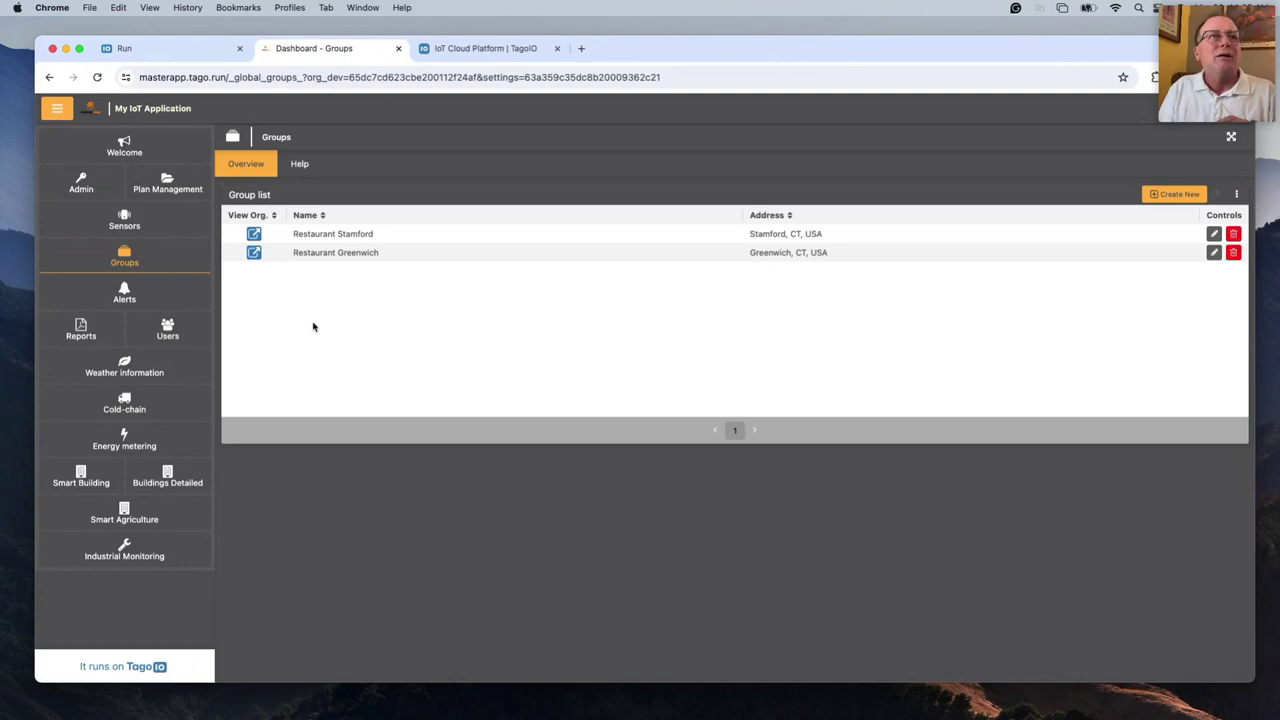
Step: Start a new alert in Alerts and examine the trigger condition choices for setup type, sensors and model
{"action": "left_click", "coordinate": [124, 290]}
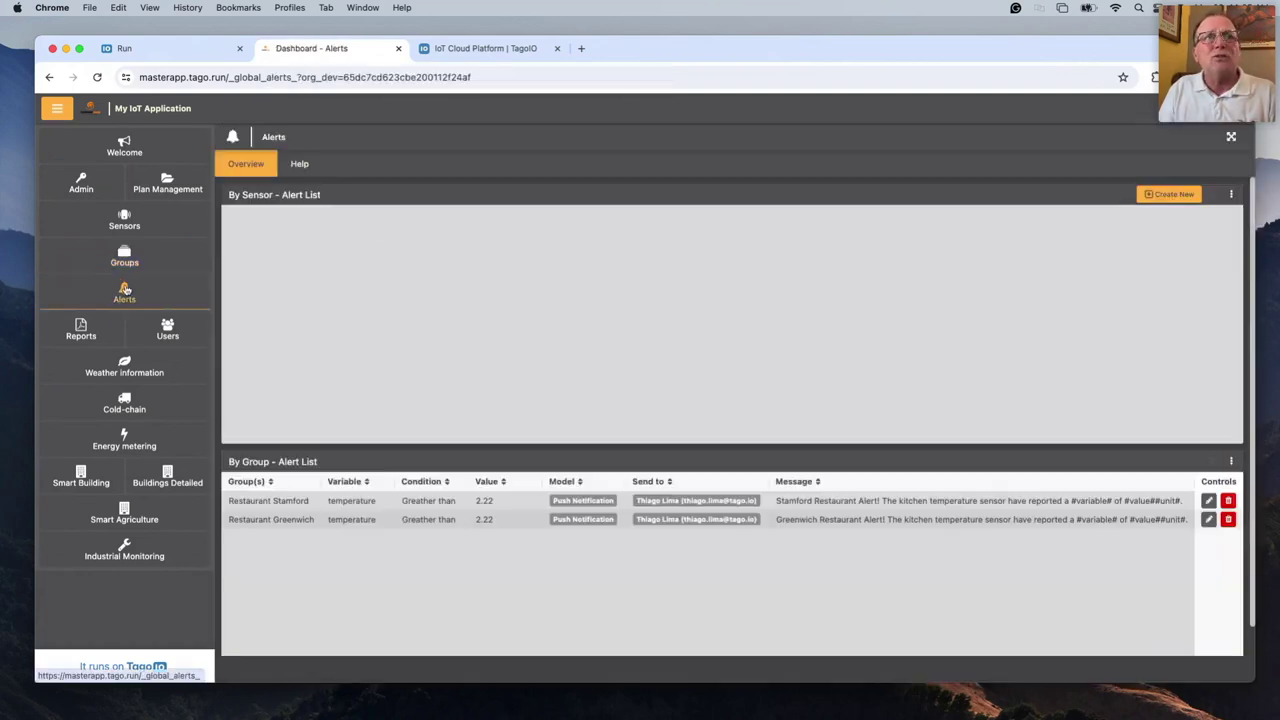
{"action": "left_click", "coordinate": [1167, 197]}
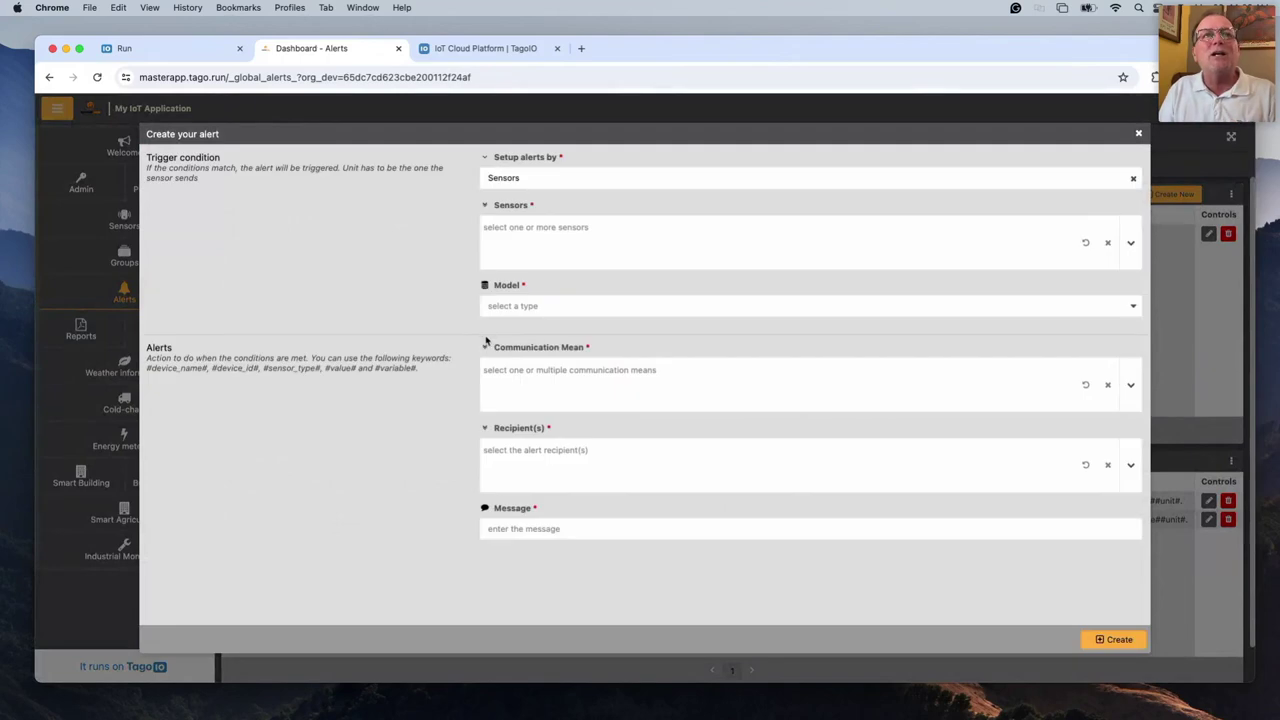
{"action": "left_click", "coordinate": [532, 180]}
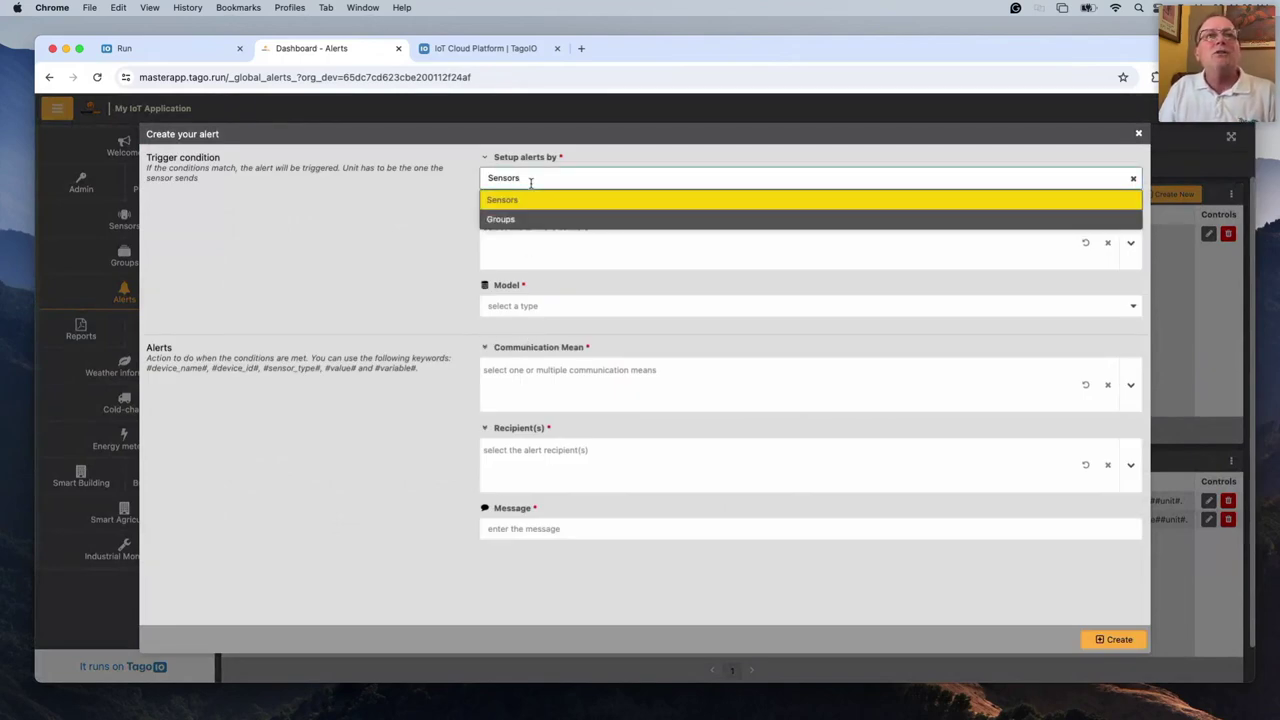
{"action": "left_click", "coordinate": [396, 219]}
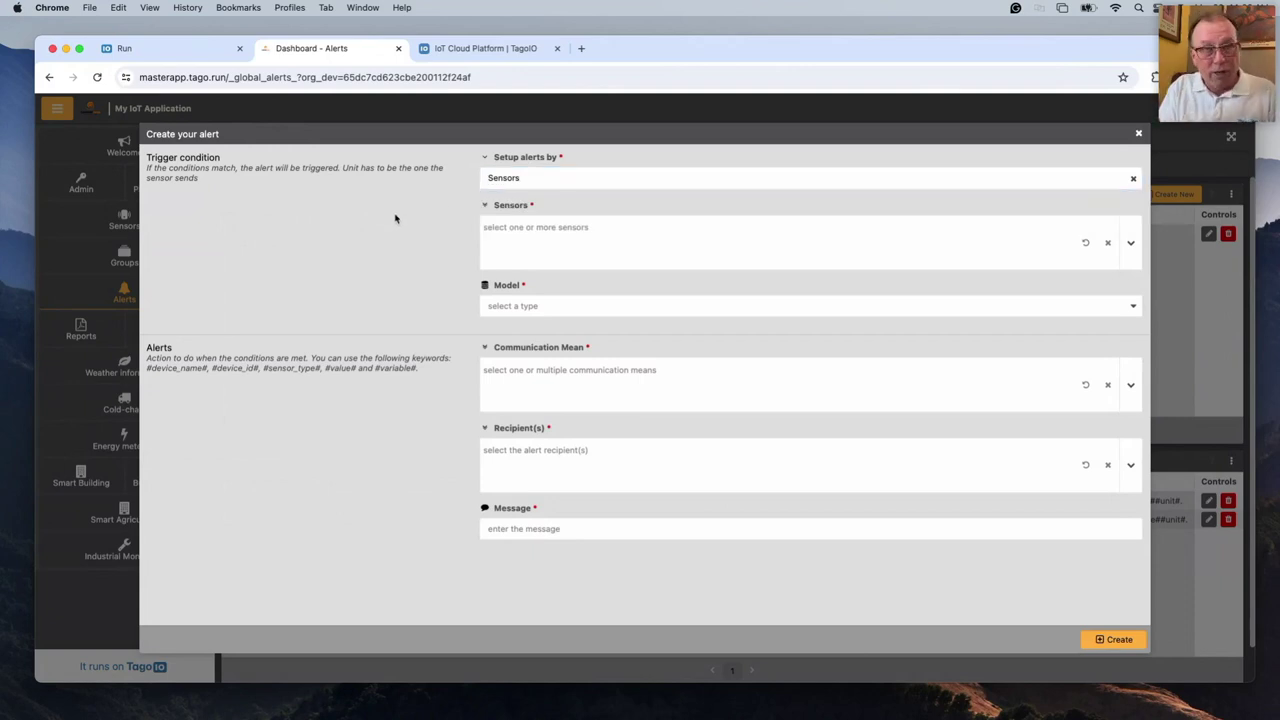
{"action": "left_click", "coordinate": [578, 229]}
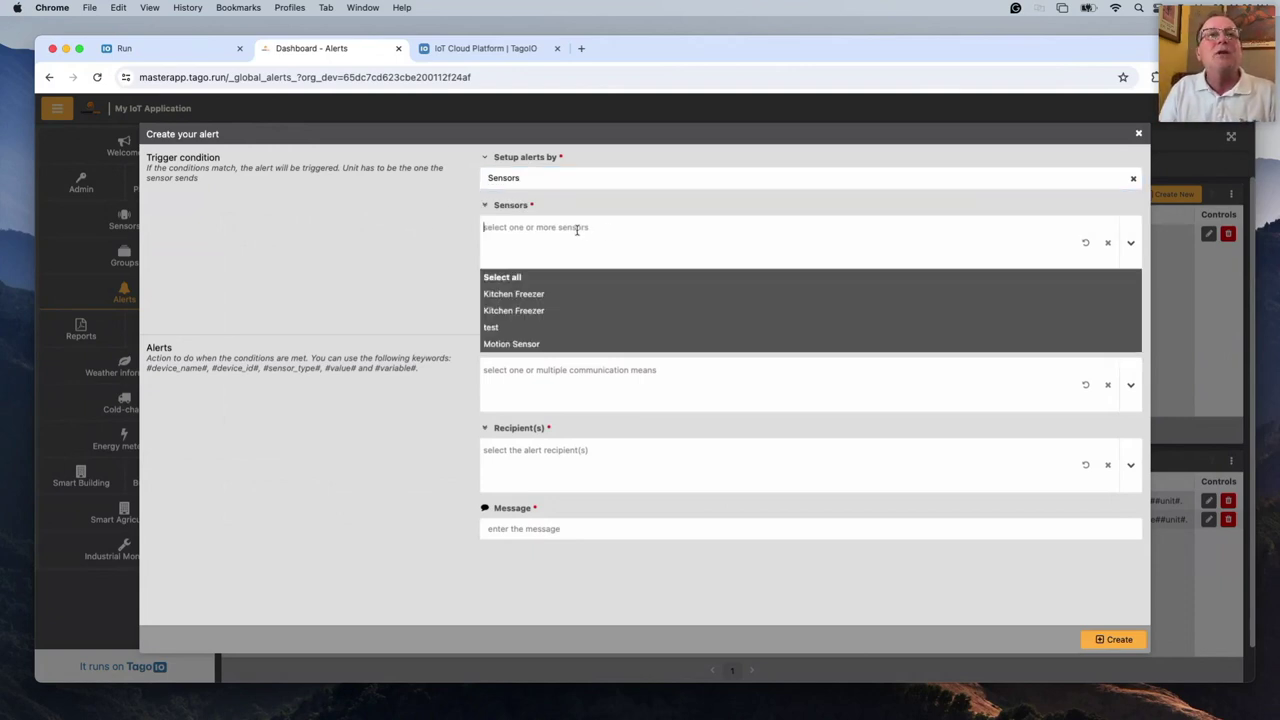
{"action": "left_click", "coordinate": [456, 258]}
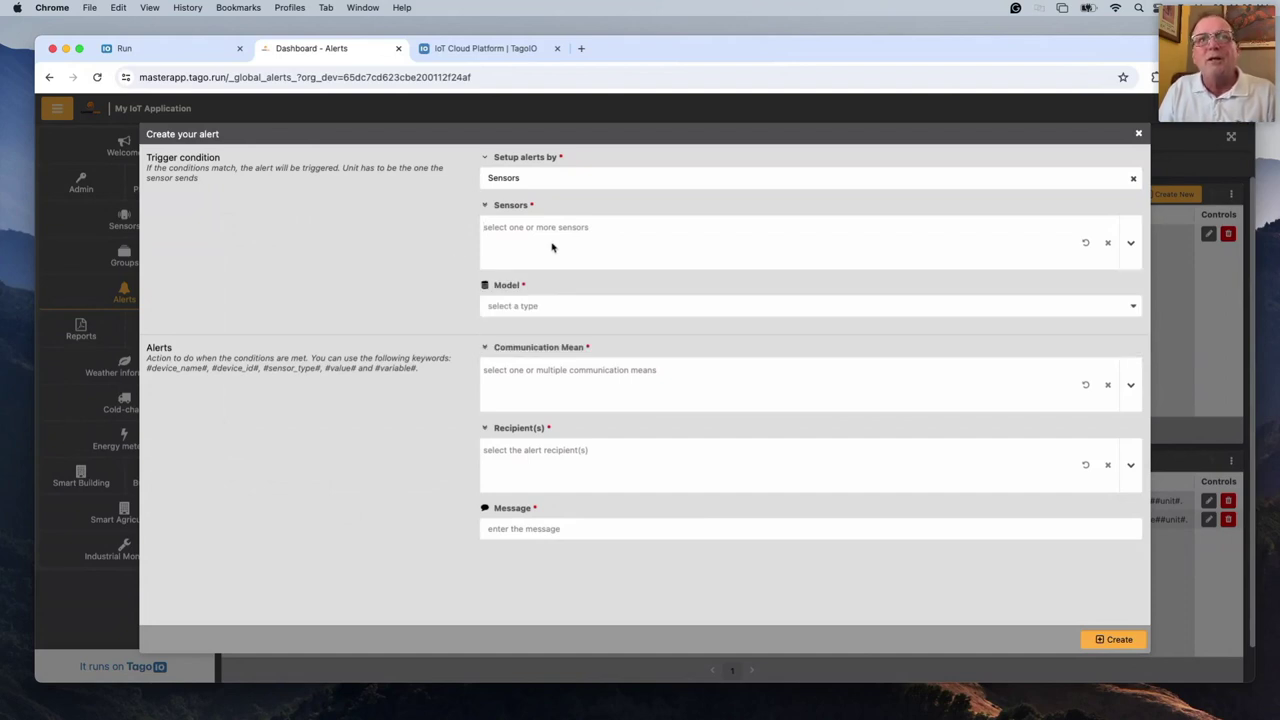
{"action": "left_click", "coordinate": [532, 306]}
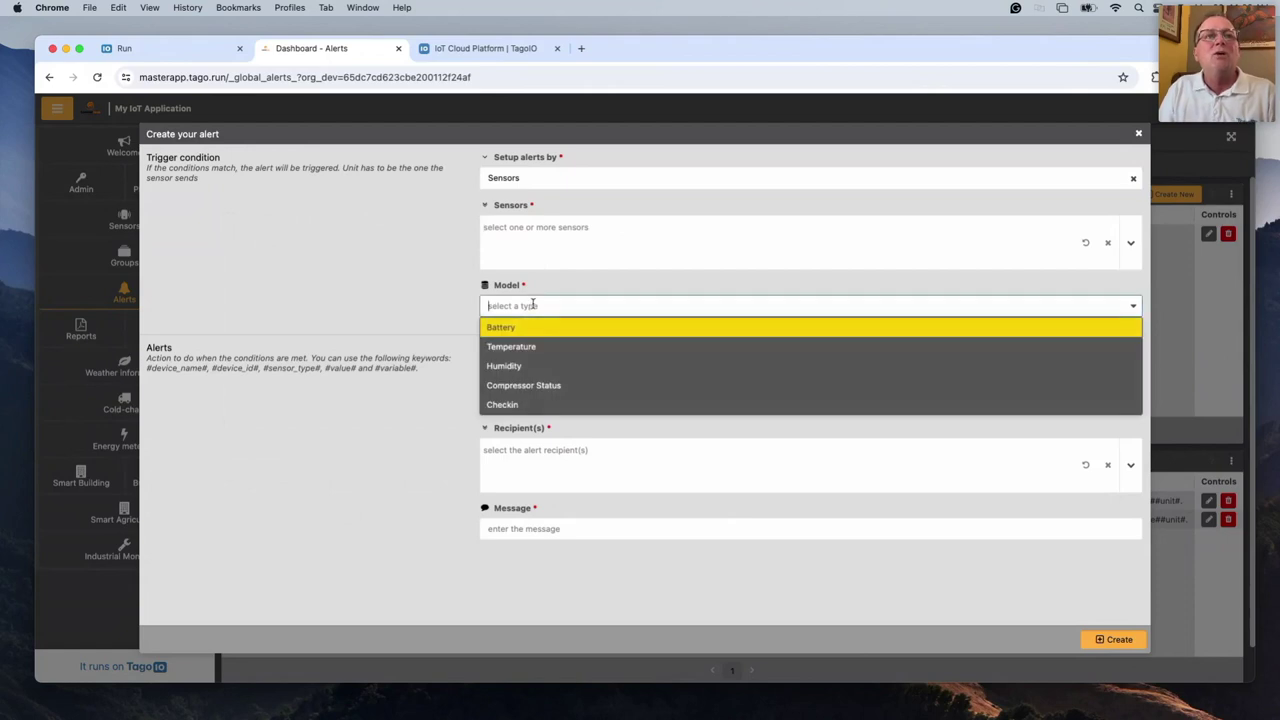
{"action": "left_click", "coordinate": [418, 324]}
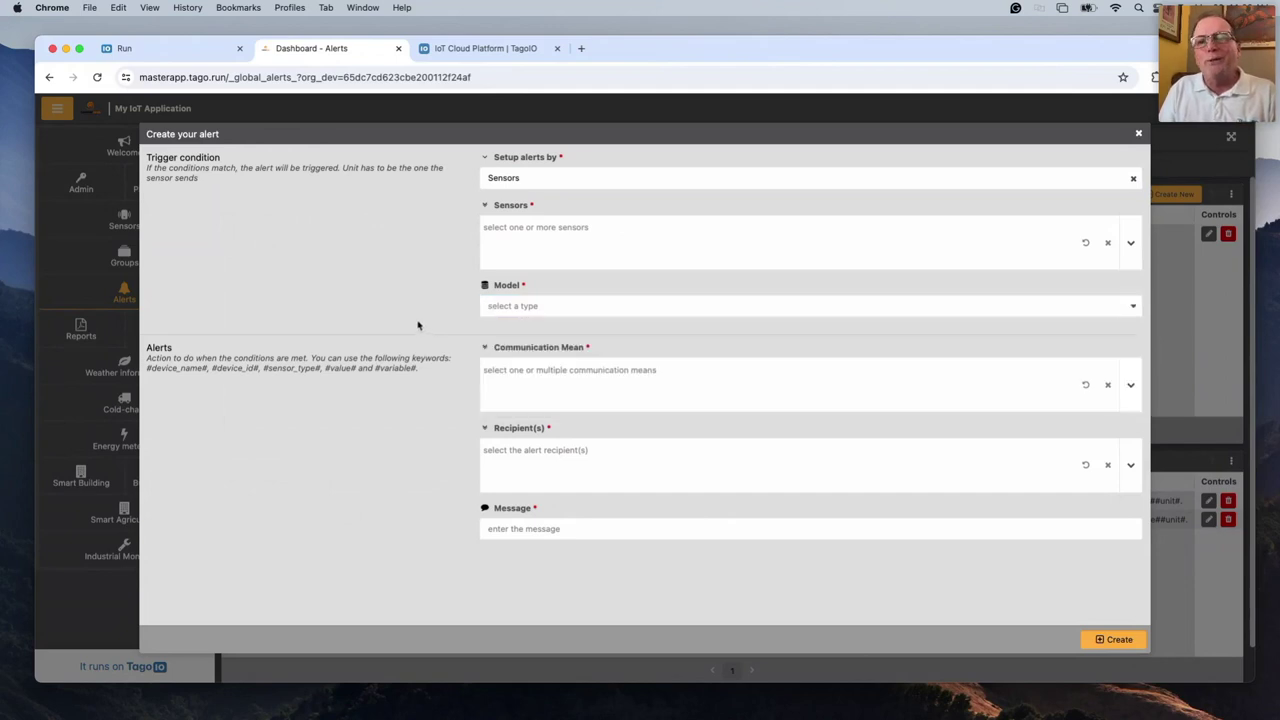
Step: Examine the alert's communication means, recipients and message fields, and close the form without creating an alert
{"action": "left_click", "coordinate": [568, 370]}
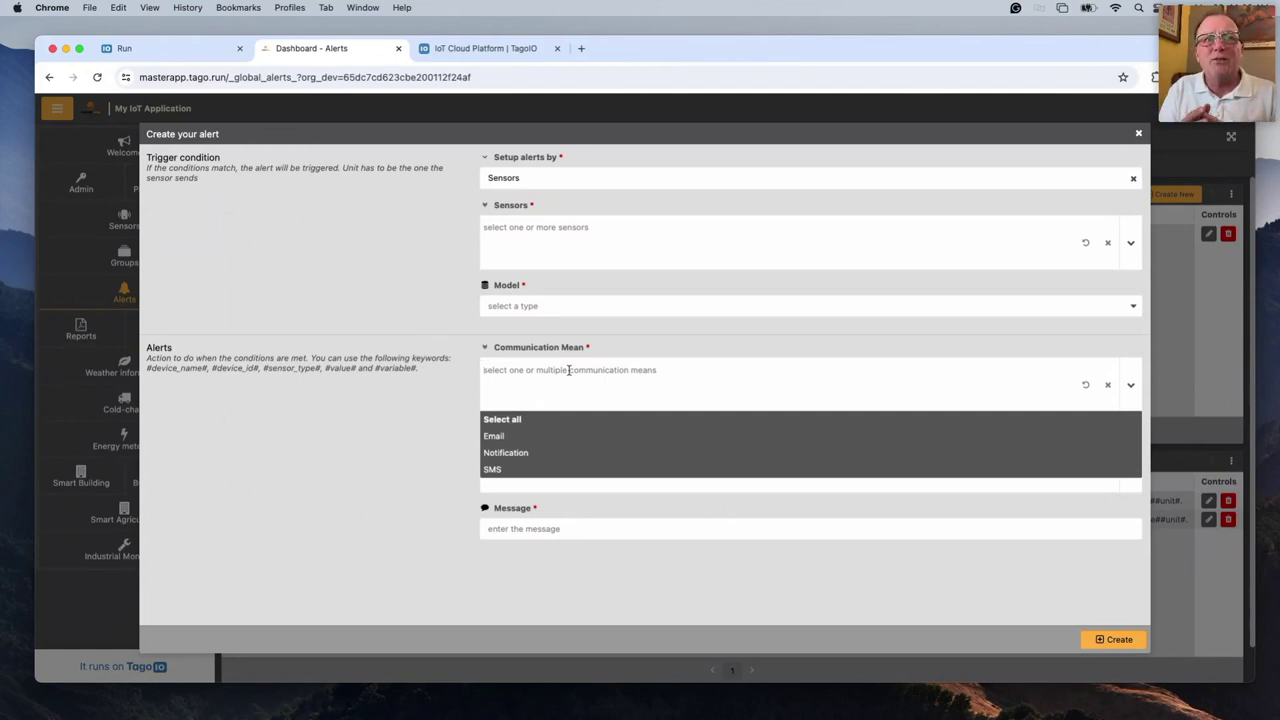
{"action": "left_click", "coordinate": [556, 371]}
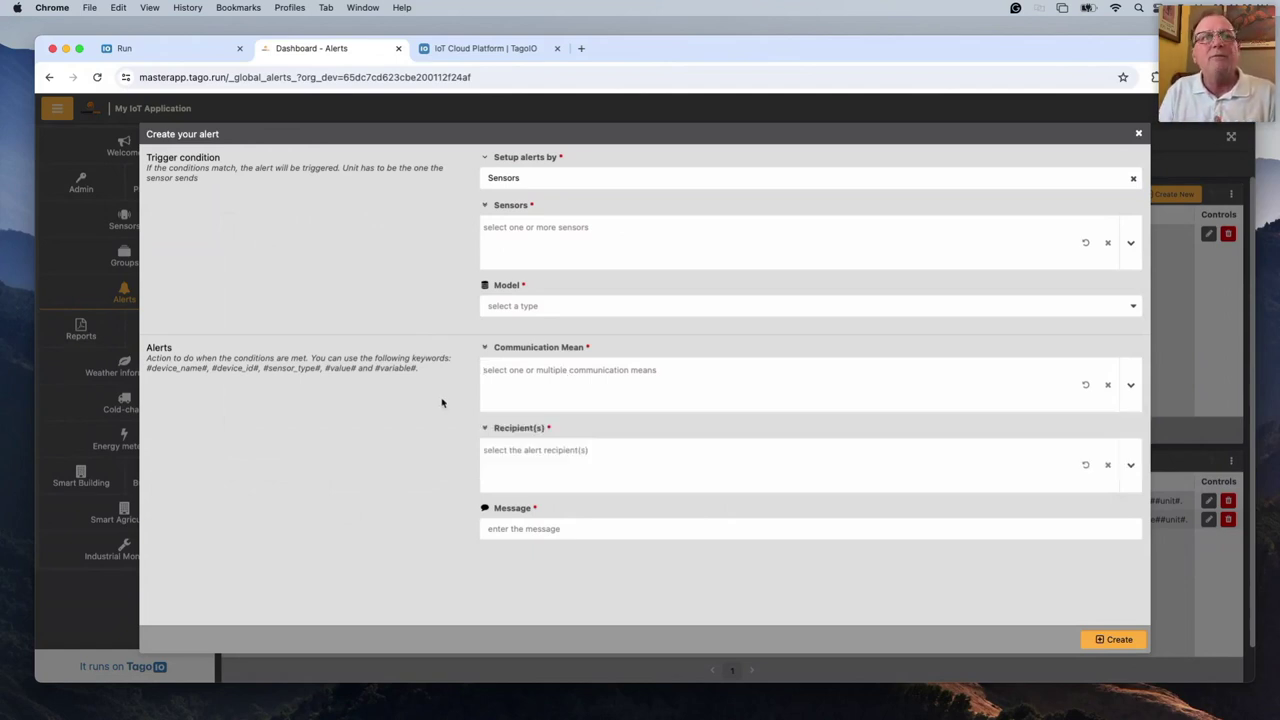
{"action": "left_click", "coordinate": [551, 455]}
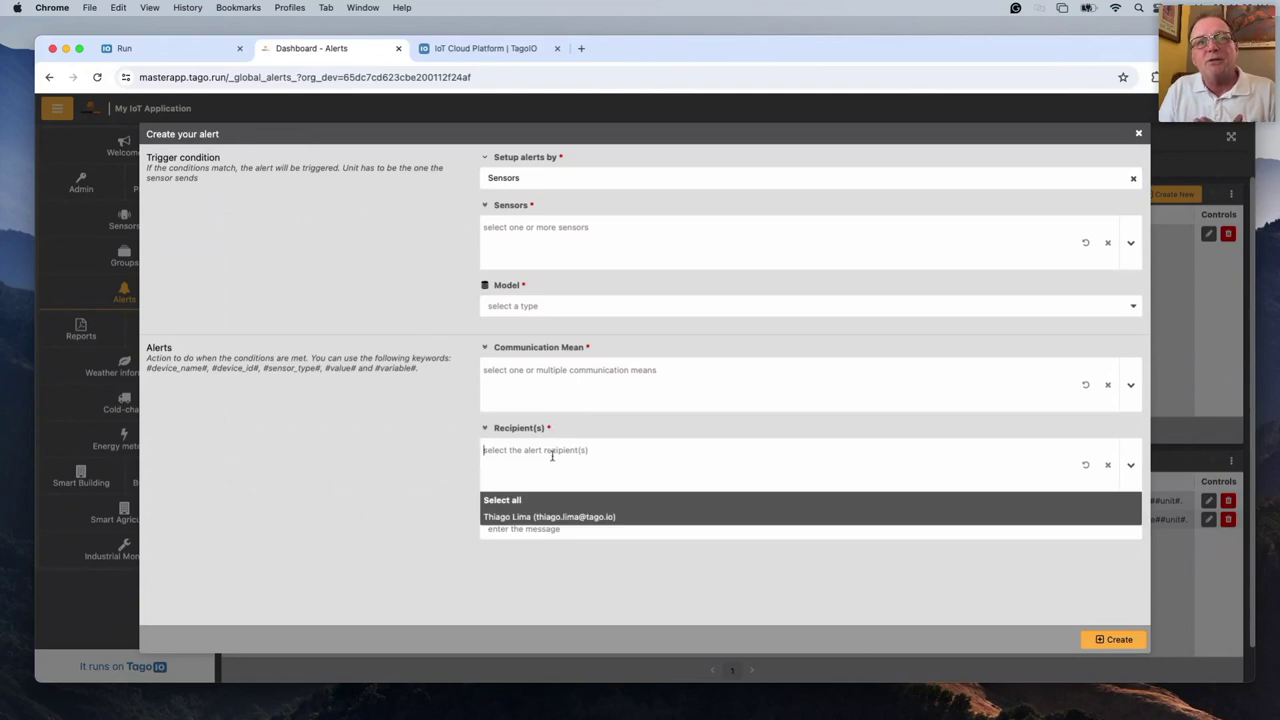
{"action": "left_click", "coordinate": [360, 470]}
{"action": "left_click", "coordinate": [540, 528]}
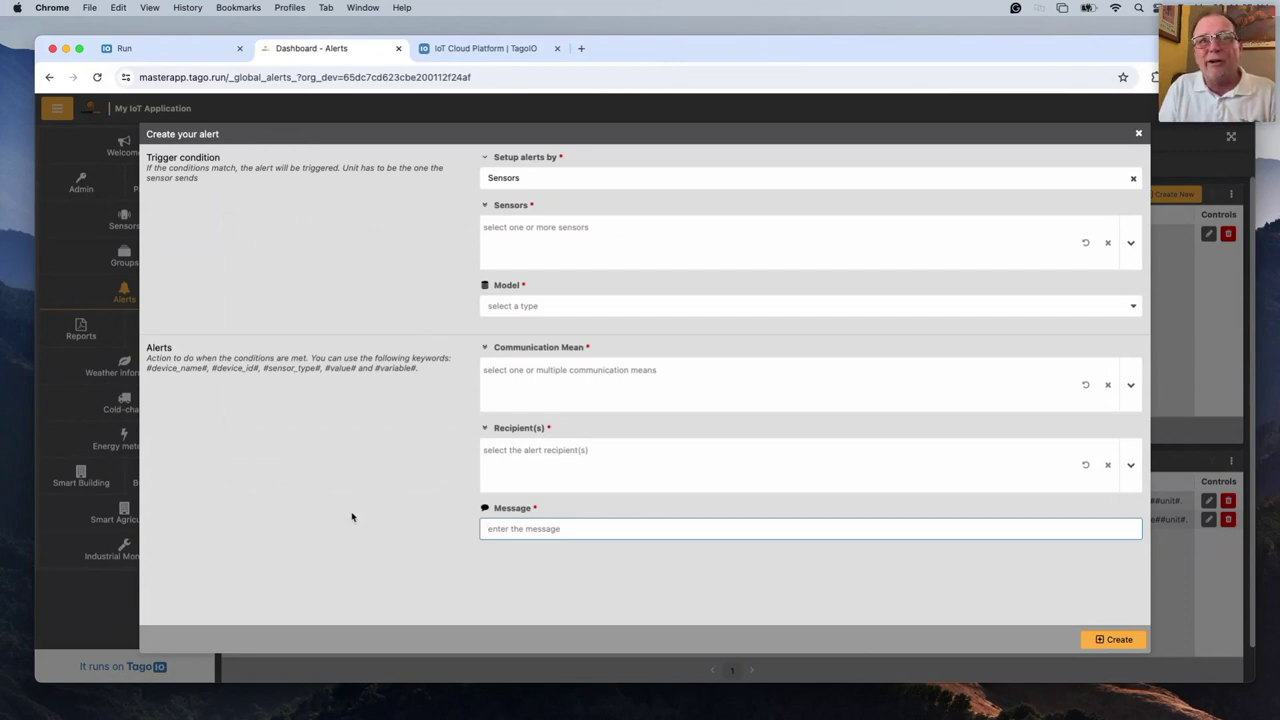
{"action": "left_click", "coordinate": [1138, 133]}
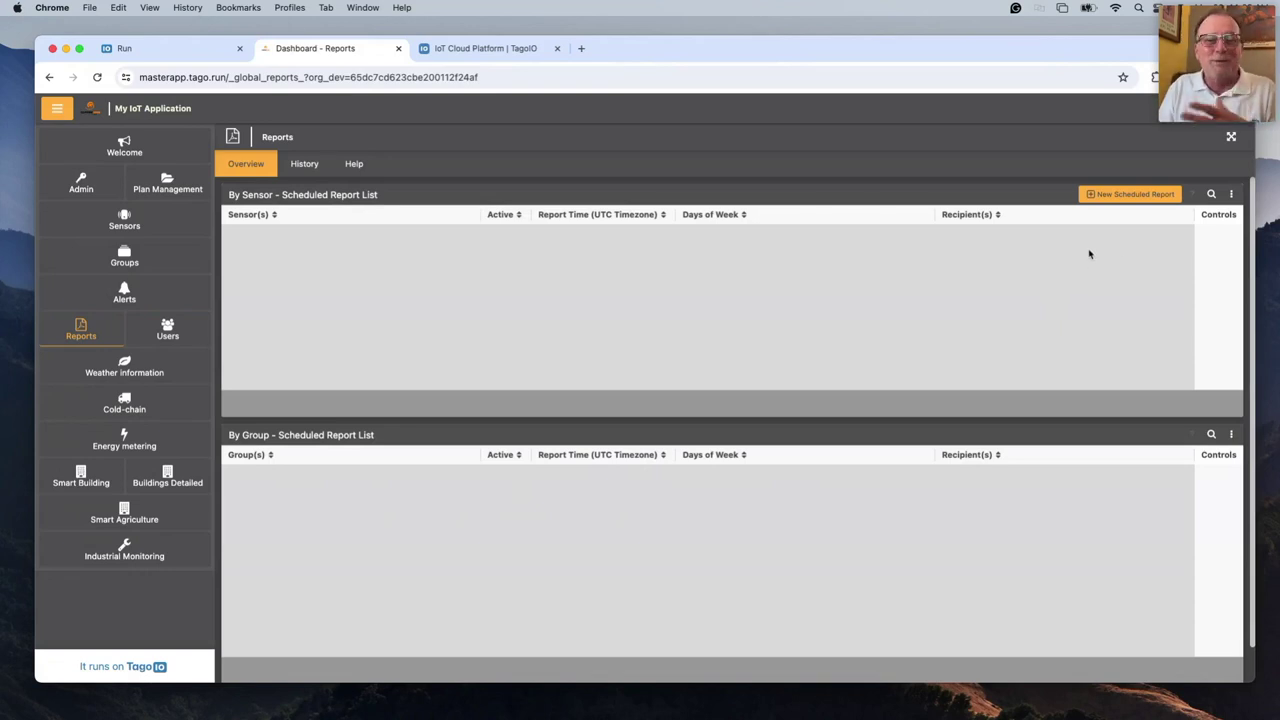
Step: Examine the activation, recipient and content options for a new scheduled report in Reports, and close the form without creating one
{"action": "left_click", "coordinate": [1119, 195]}
{"action": "left_click", "coordinate": [283, 270]}
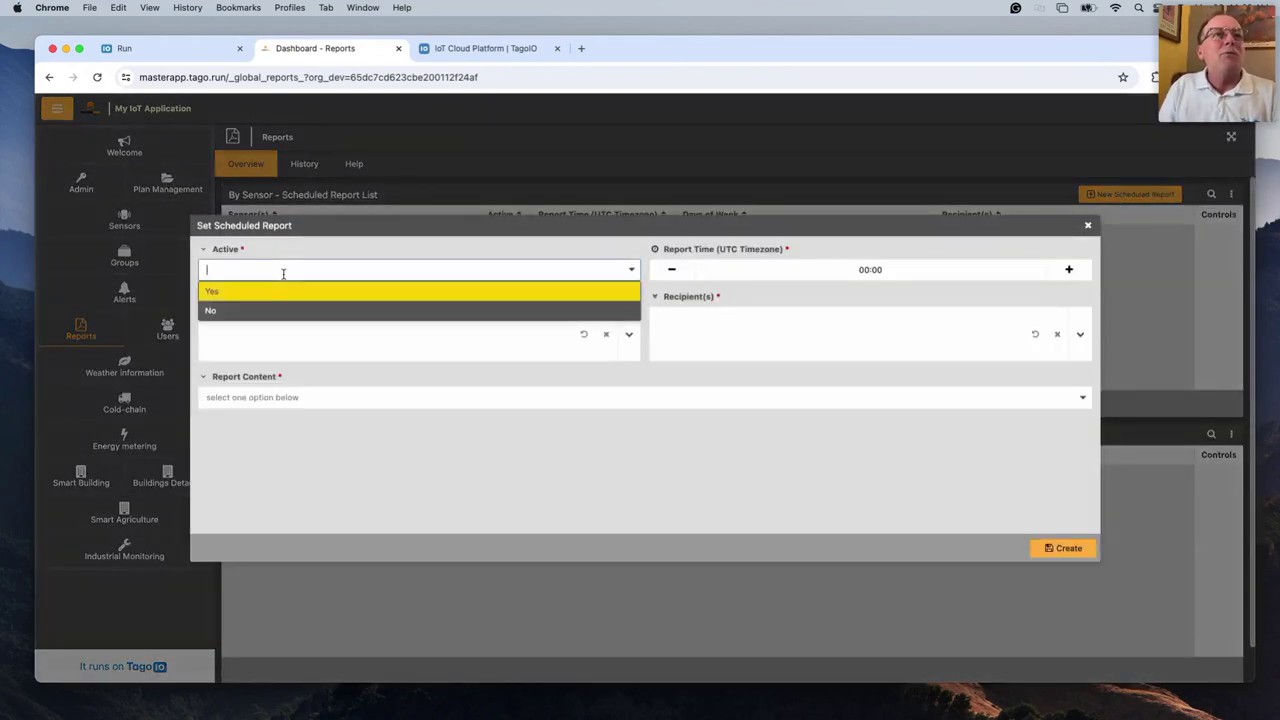
{"action": "left_click", "coordinate": [400, 249]}
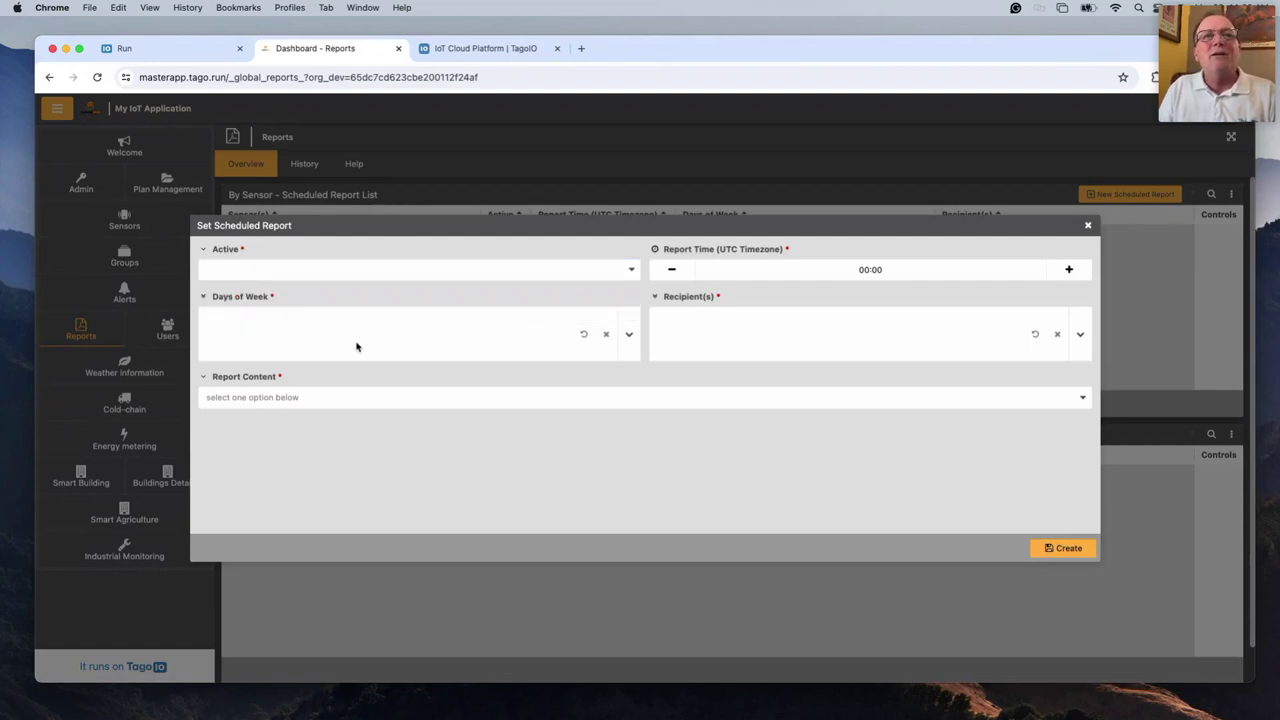
{"action": "left_click", "coordinate": [770, 341]}
{"action": "left_click", "coordinate": [374, 445]}
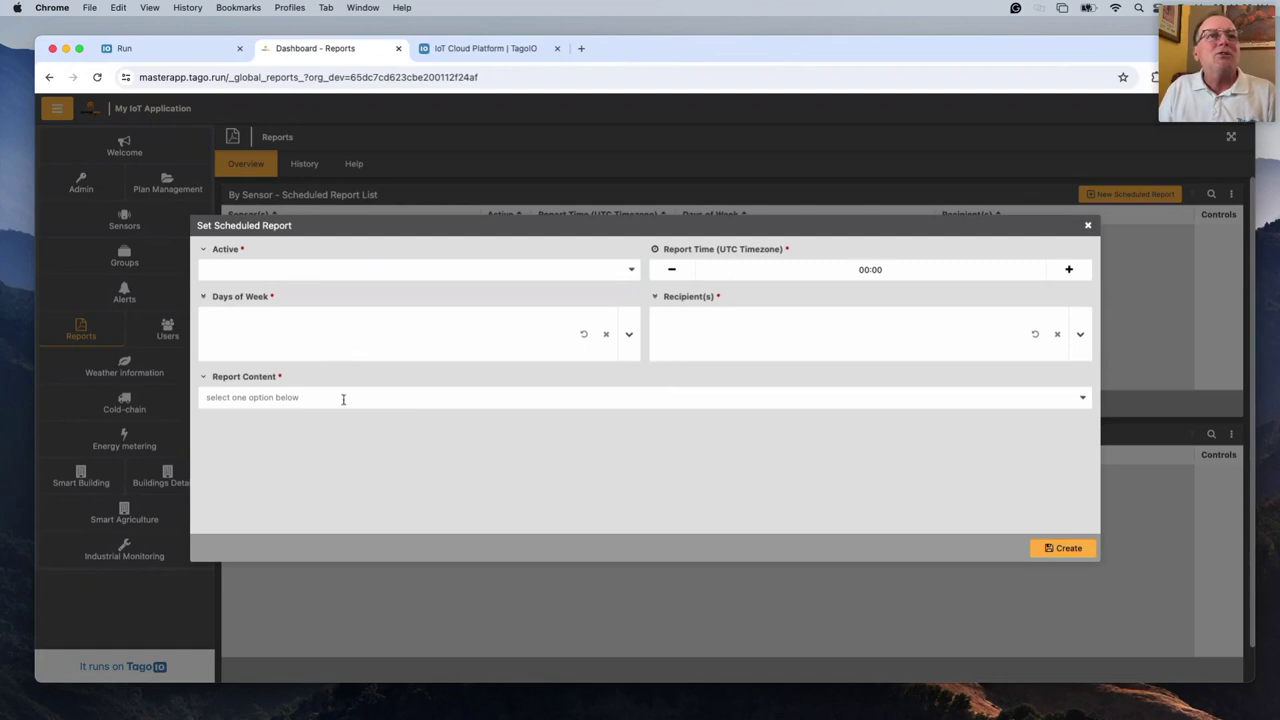
{"action": "left_click", "coordinate": [343, 398]}
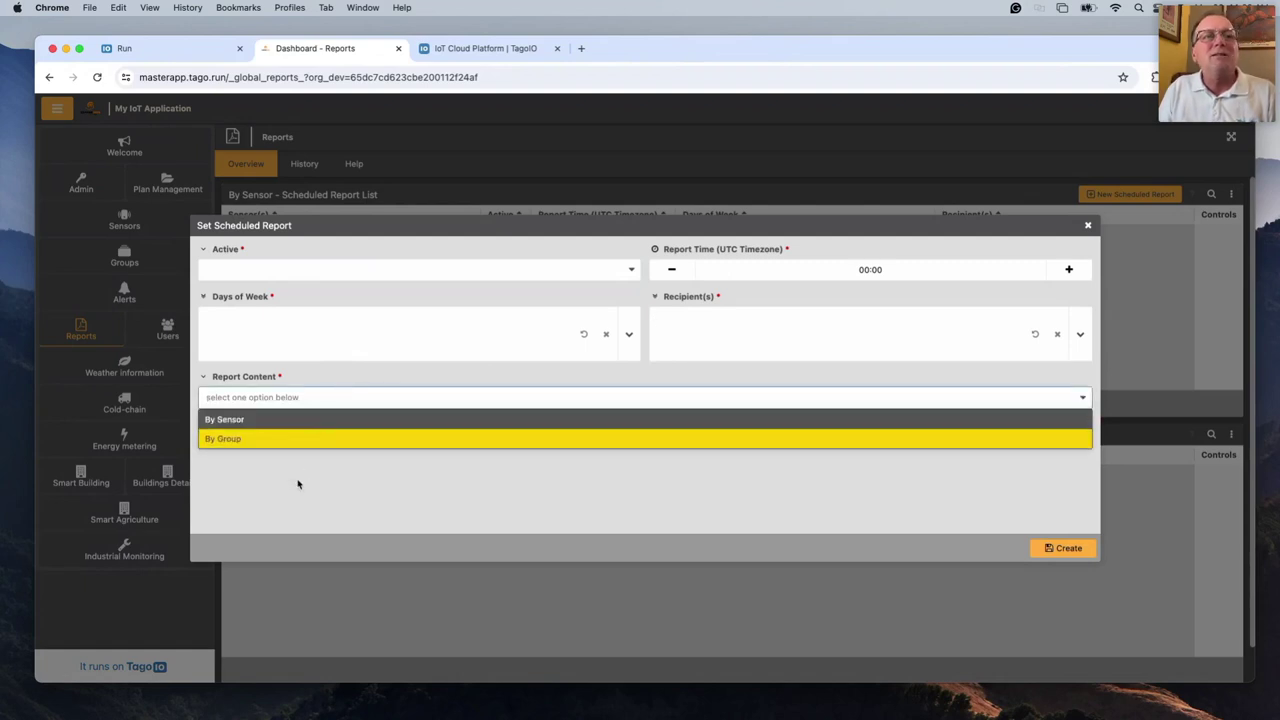
{"action": "left_click", "coordinate": [419, 482]}
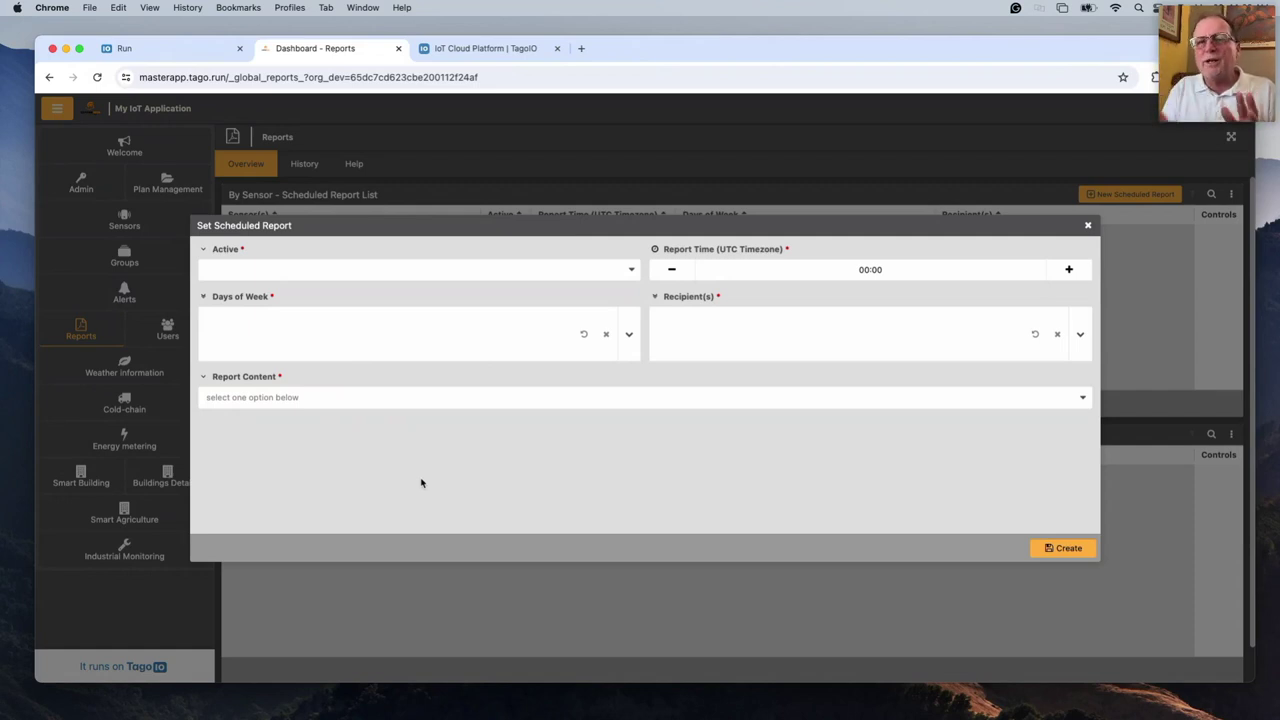
{"action": "left_click", "coordinate": [1088, 225]}
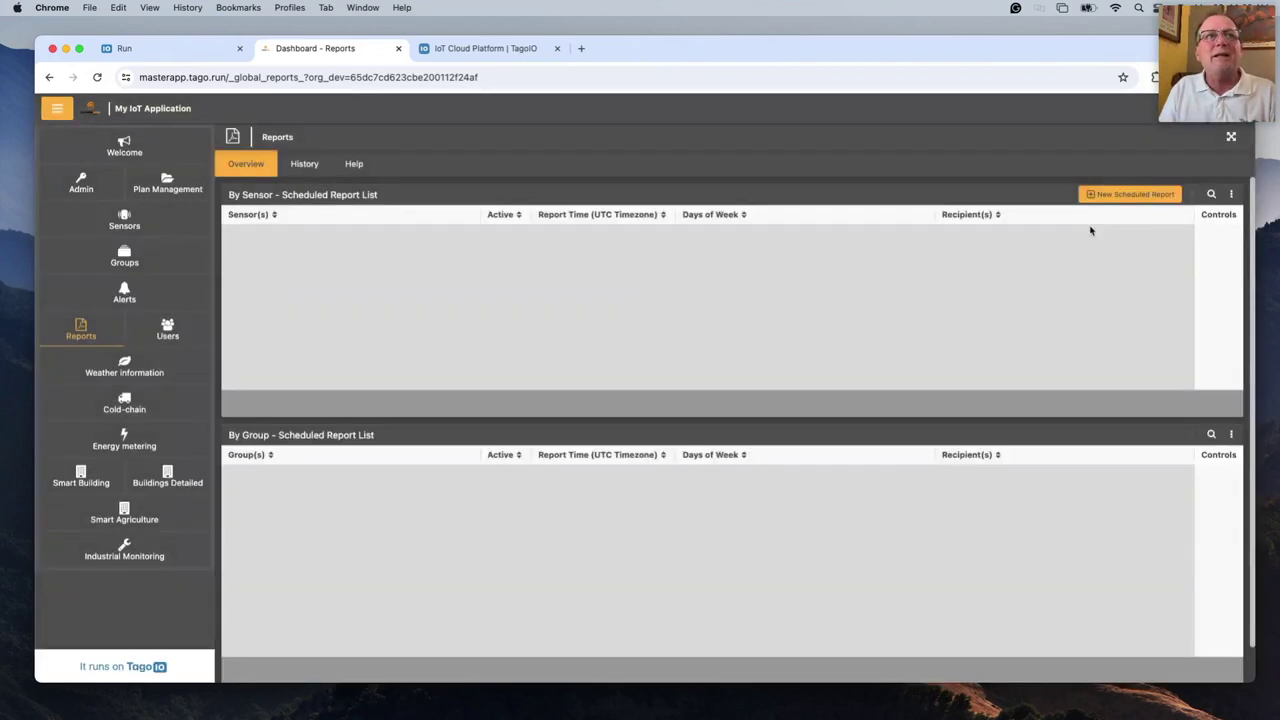
Step: Review the Users list and the Weather Information, Cold-chain and Energy metering dashboards
{"action": "left_click", "coordinate": [166, 336]}
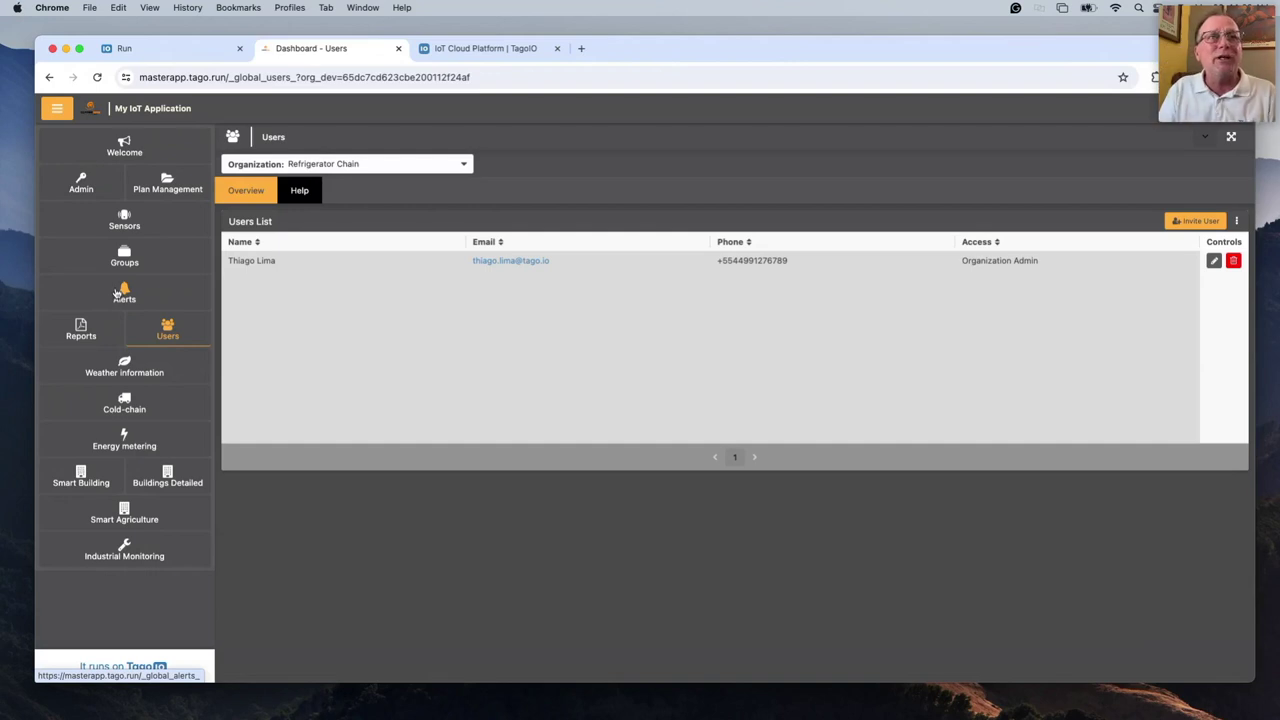
{"action": "left_click", "coordinate": [128, 368]}
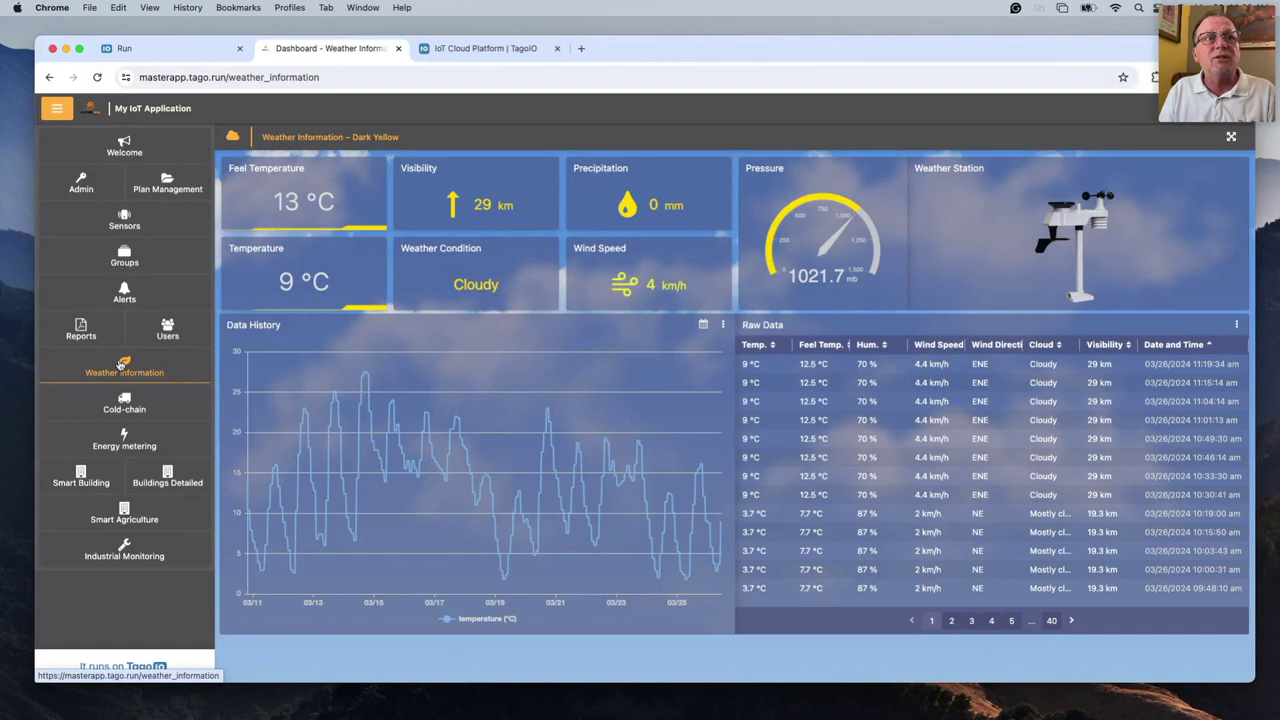
{"action": "left_click", "coordinate": [134, 405]}
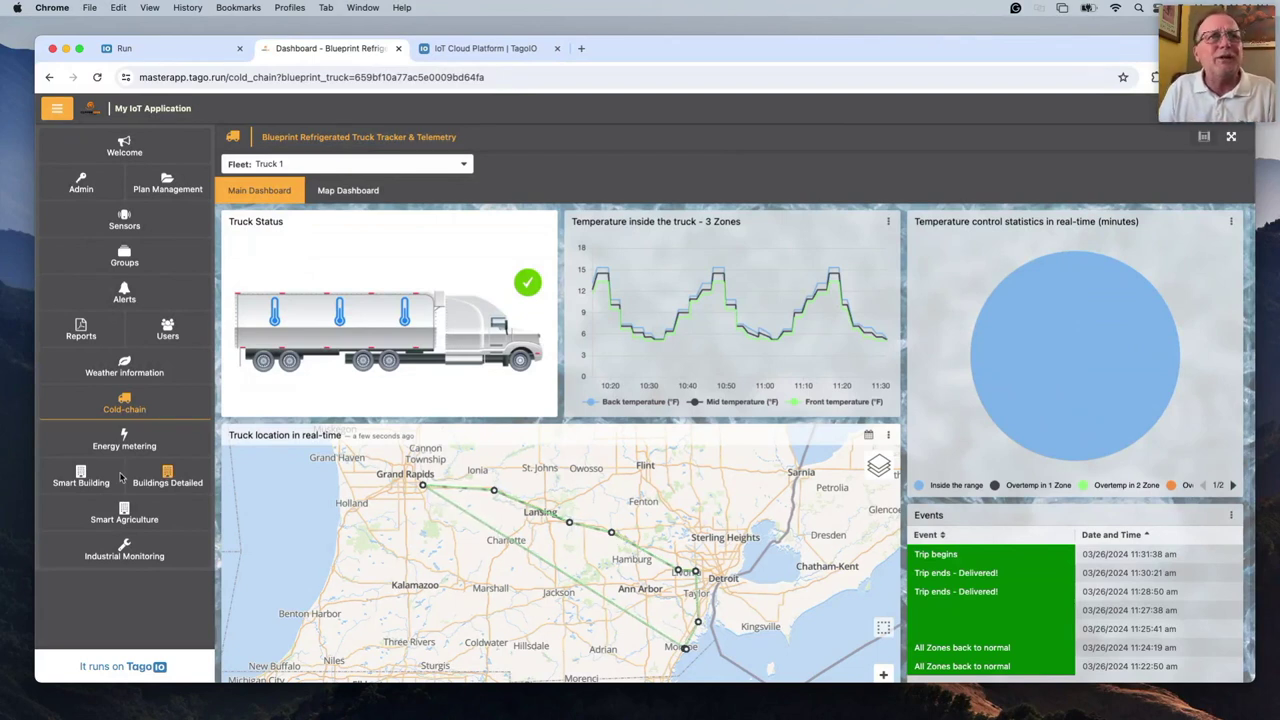
{"action": "left_click", "coordinate": [137, 447]}
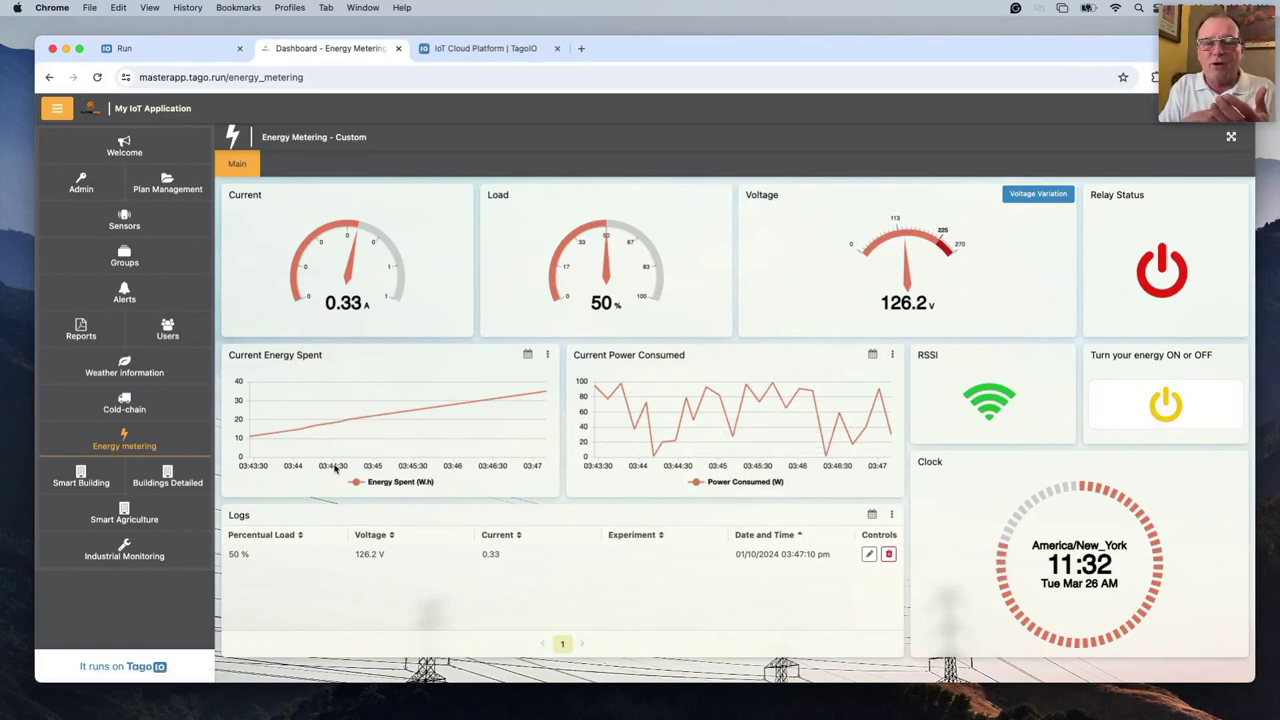
Step: Toggle the Activate alarm control on the Smart Building dashboard's Apartment Summary
{"action": "left_click", "coordinate": [72, 482]}
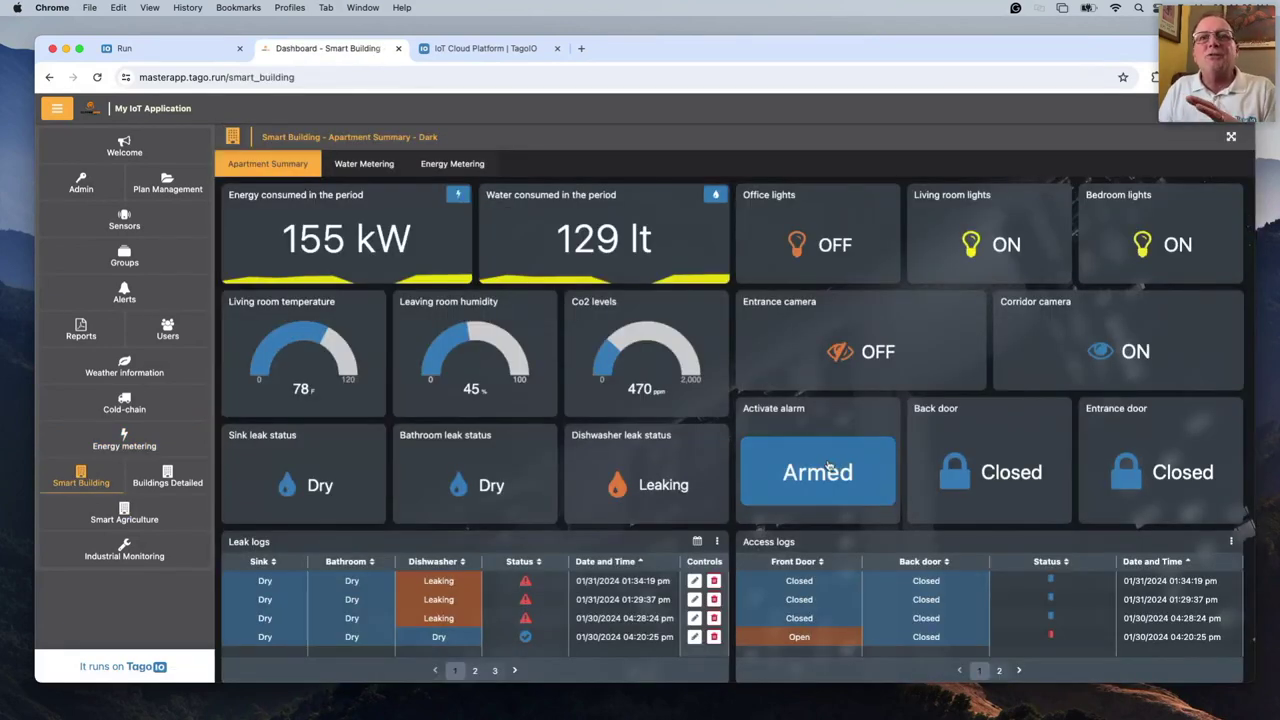
{"action": "left_click", "coordinate": [806, 470]}
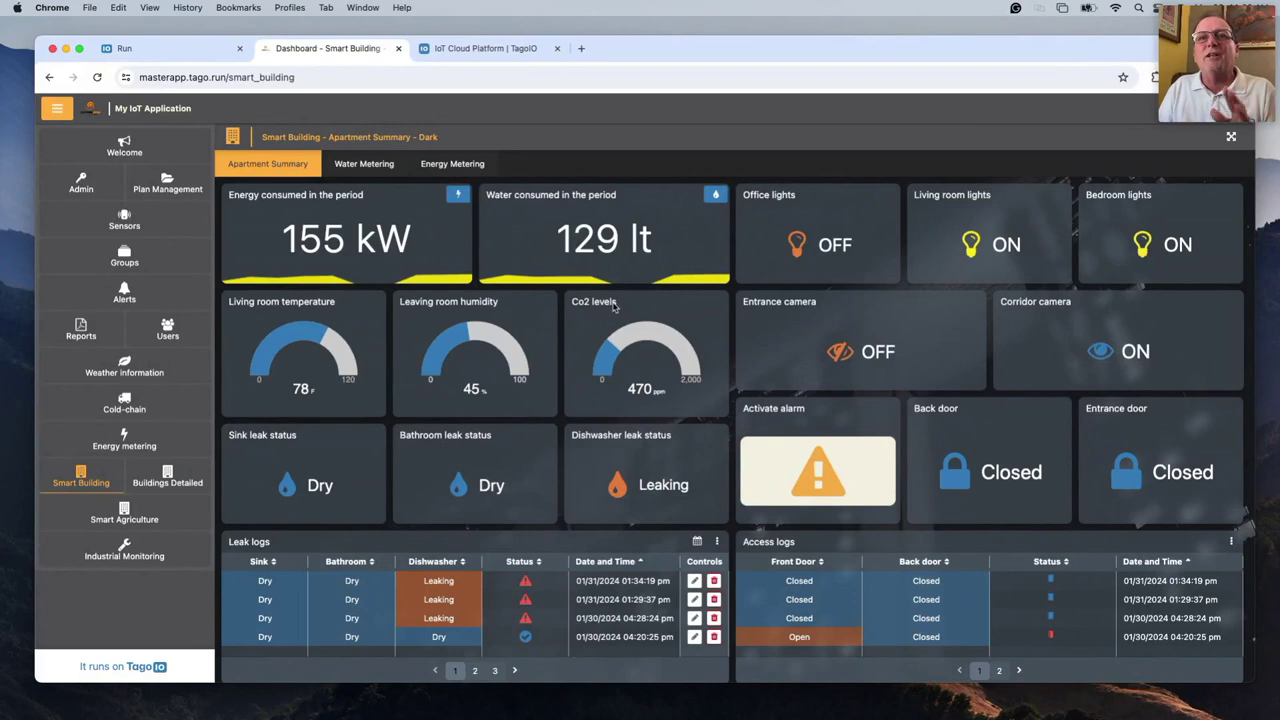
Step: Review the Smart Building dashboard's Water Metering and Energy Metering views, plus the Living Room and Bedroom views of Buildings Detailed
{"action": "left_click", "coordinate": [357, 168]}
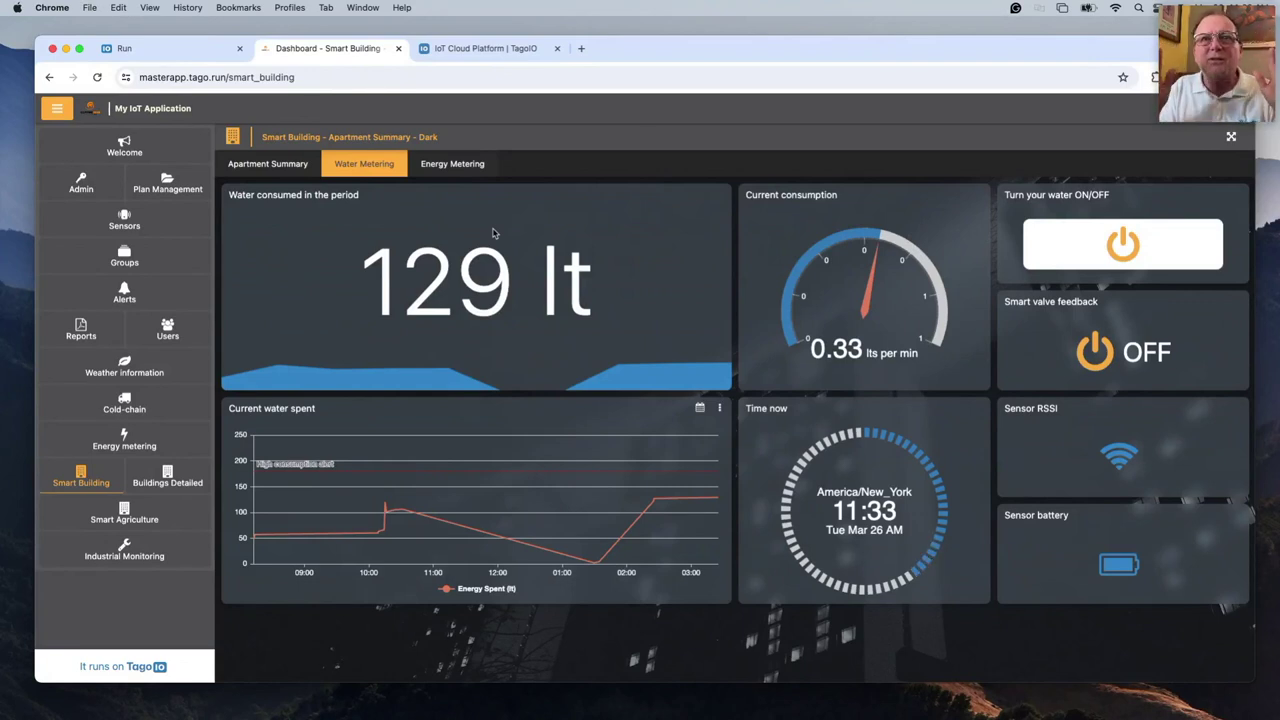
{"action": "left_click", "coordinate": [468, 168]}
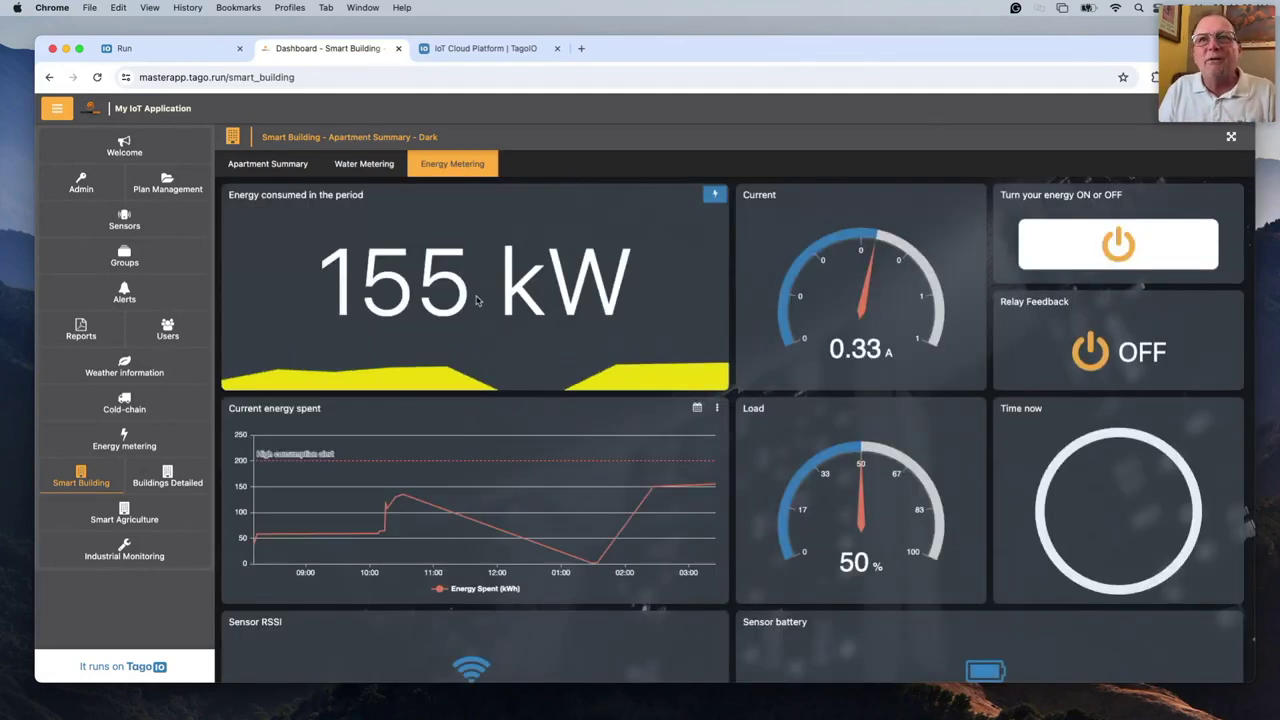
{"action": "left_click", "coordinate": [167, 480]}
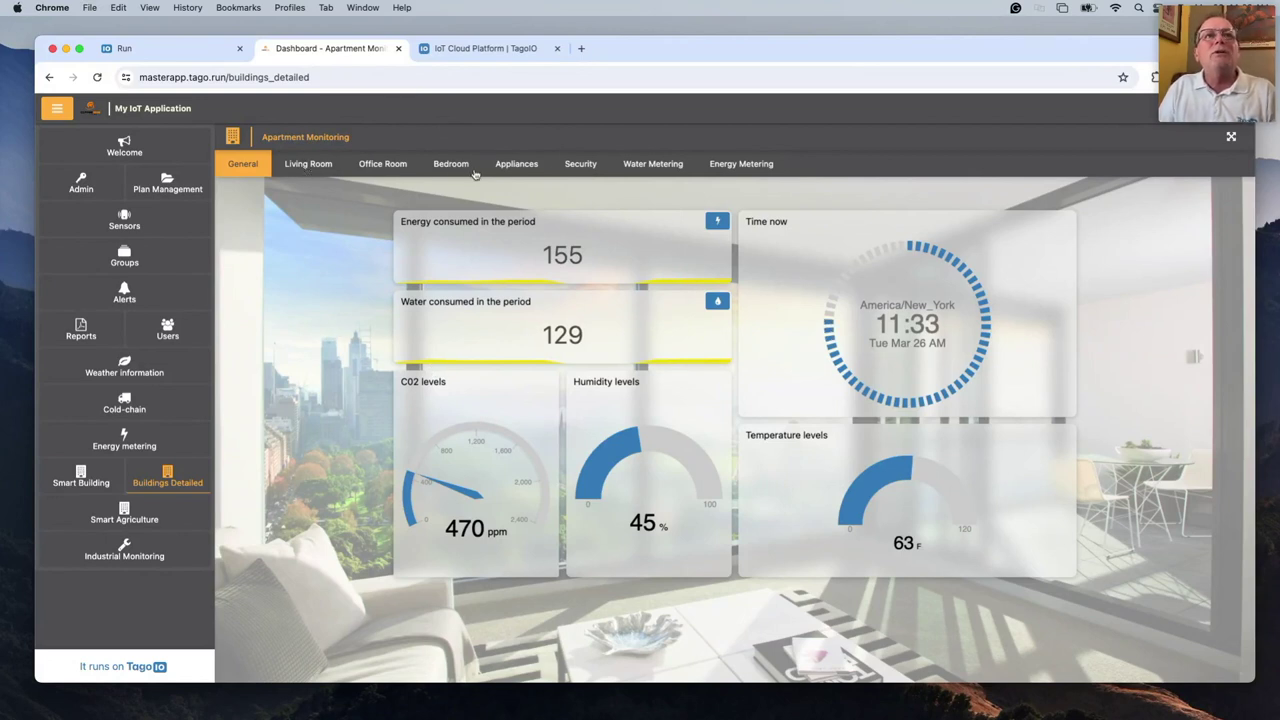
{"action": "left_click", "coordinate": [307, 166]}
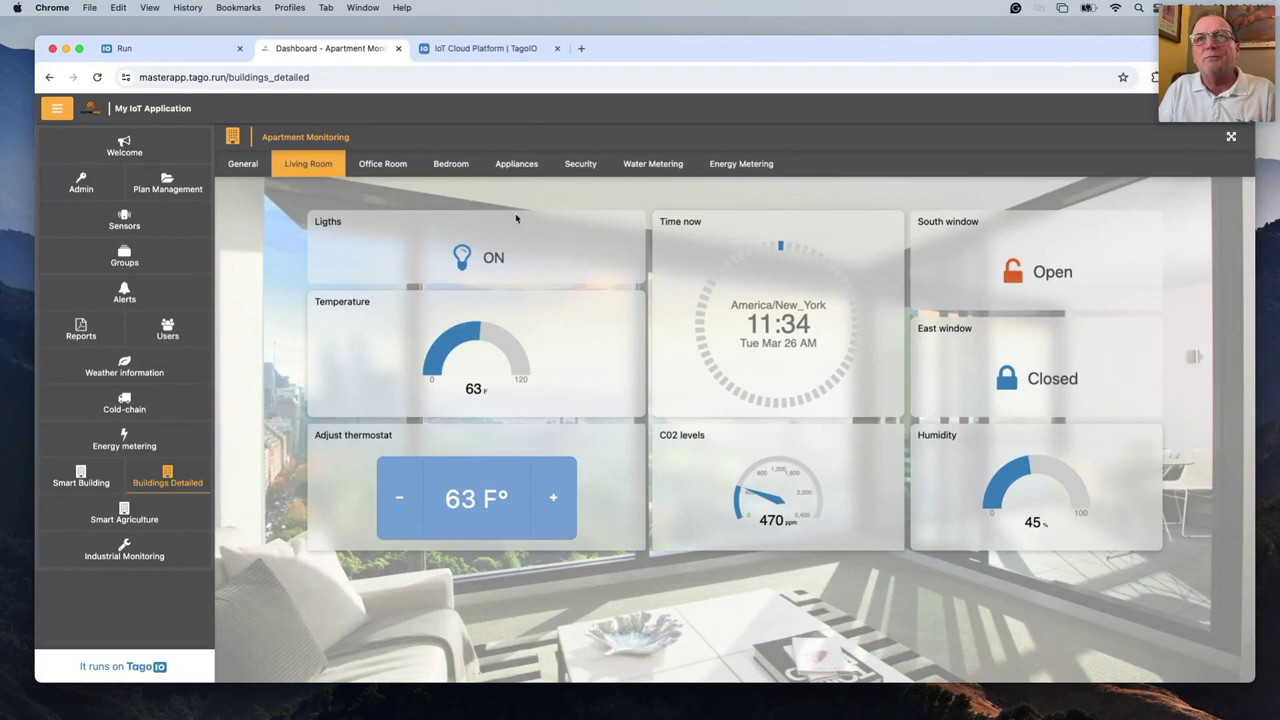
{"action": "left_click", "coordinate": [450, 168]}
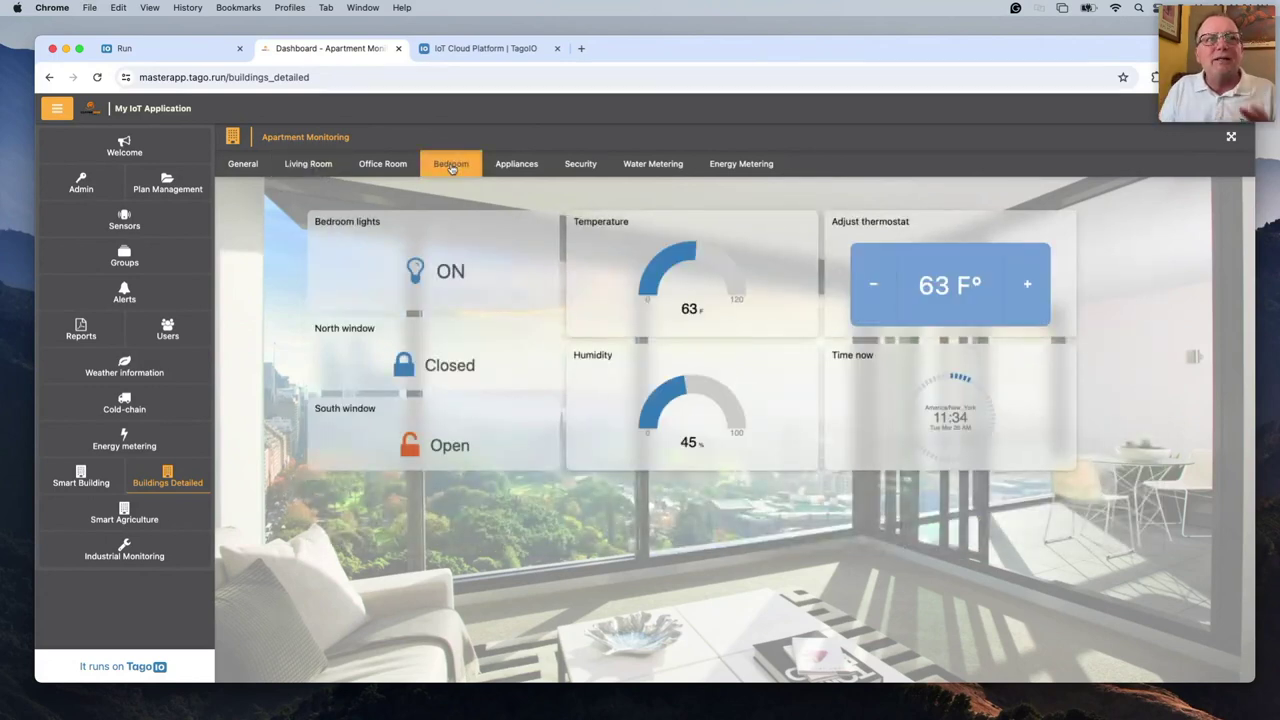
Step: Inspect the first silo's details on the Smart Agriculture dashboard and machine M2's productivity share on the Industrial Monitoring dashboard
{"action": "left_click", "coordinate": [123, 512]}
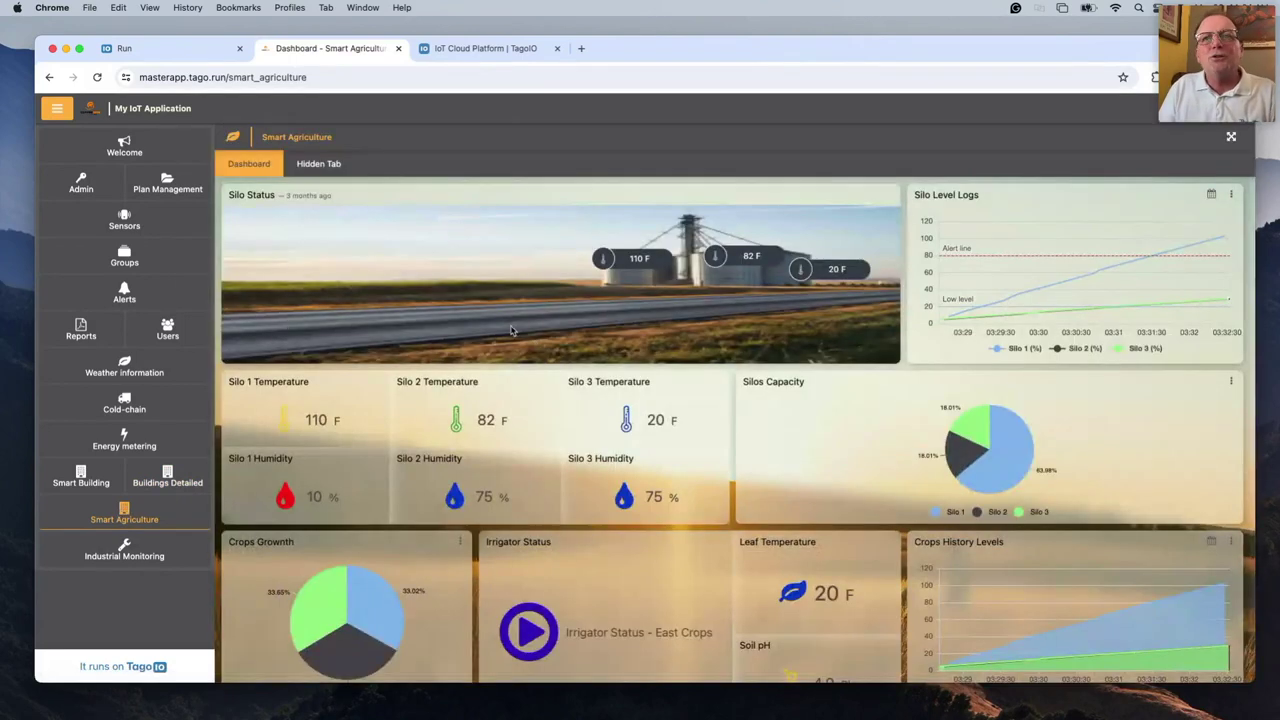
{"action": "left_click", "coordinate": [603, 259]}
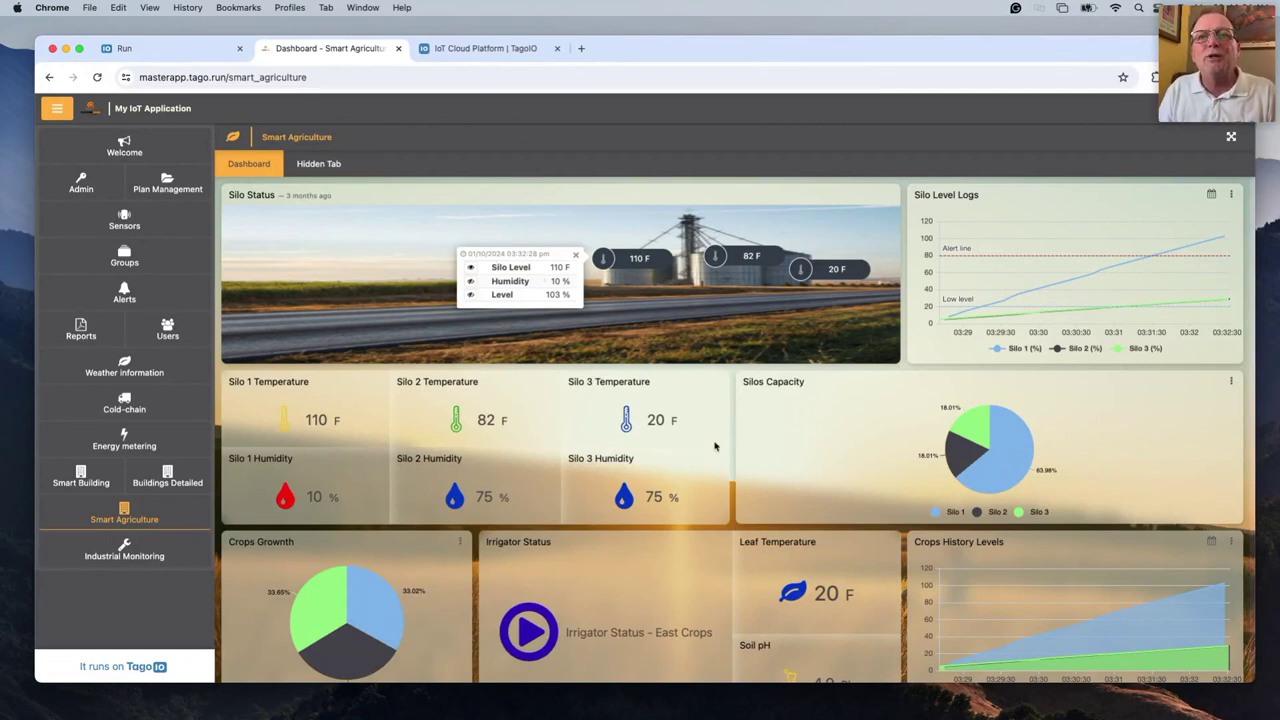
{"action": "left_click", "coordinate": [125, 556]}
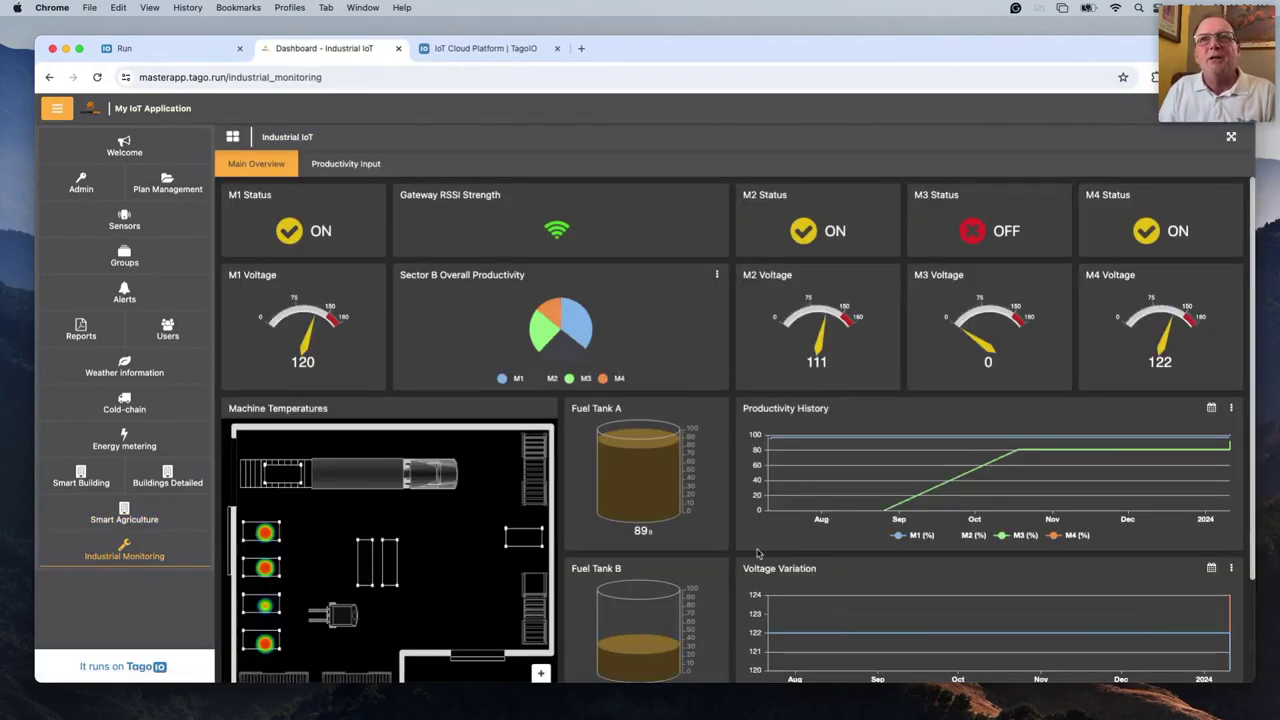
{"action": "mouse_move", "coordinate": [557, 357]}
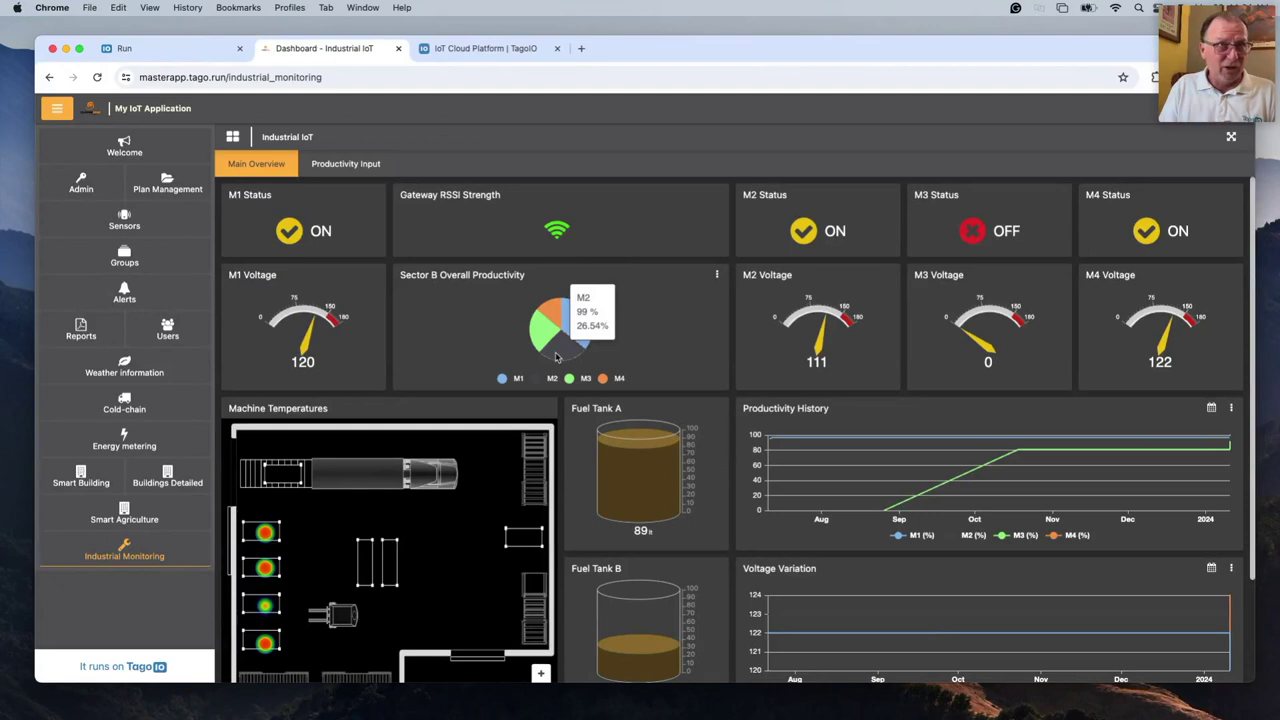
Step: Open the Developers resources page on the tago.io website and dismiss the platform tour offer covering it
{"action": "left_click", "coordinate": [483, 49]}
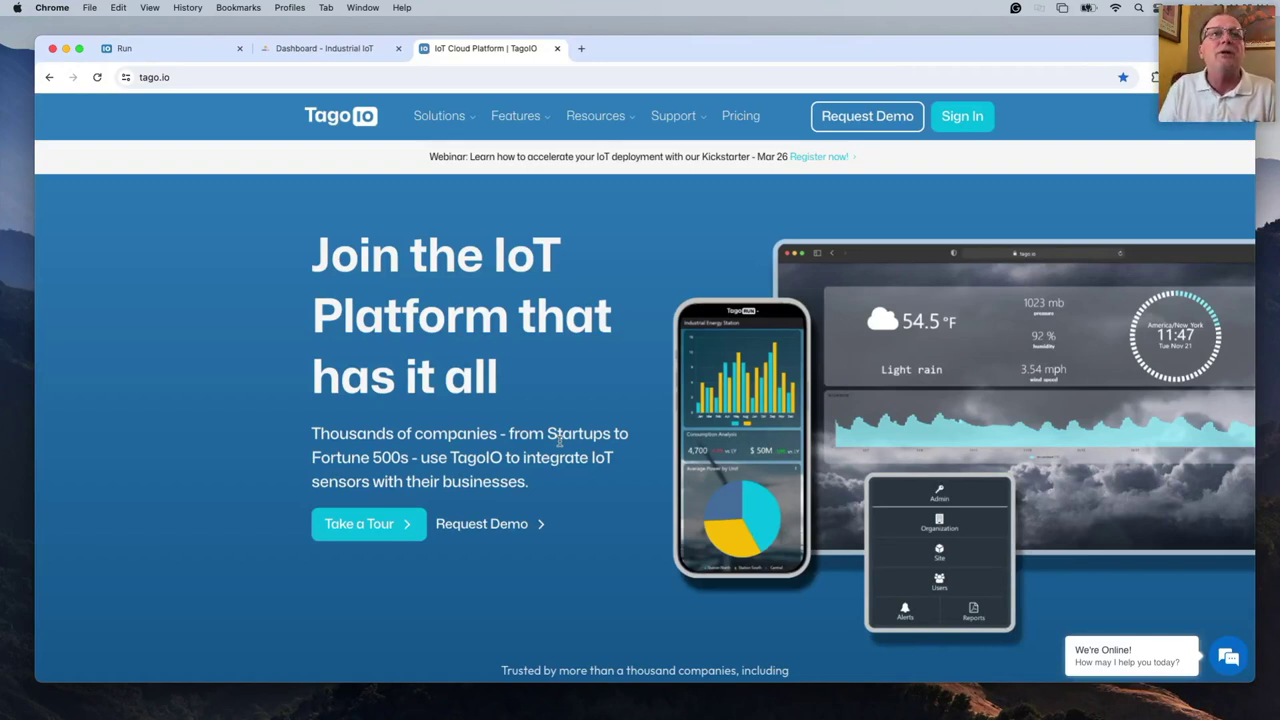
{"action": "mouse_move", "coordinate": [596, 115]}
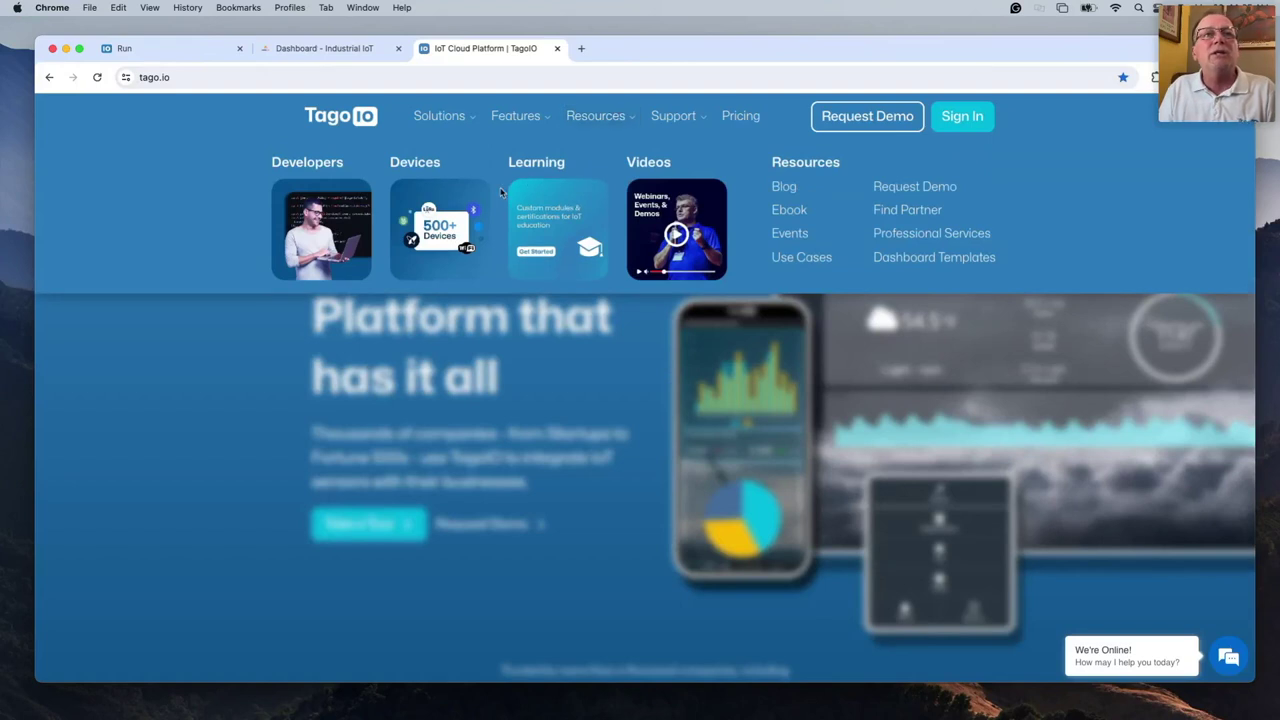
{"action": "left_click", "coordinate": [320, 214]}
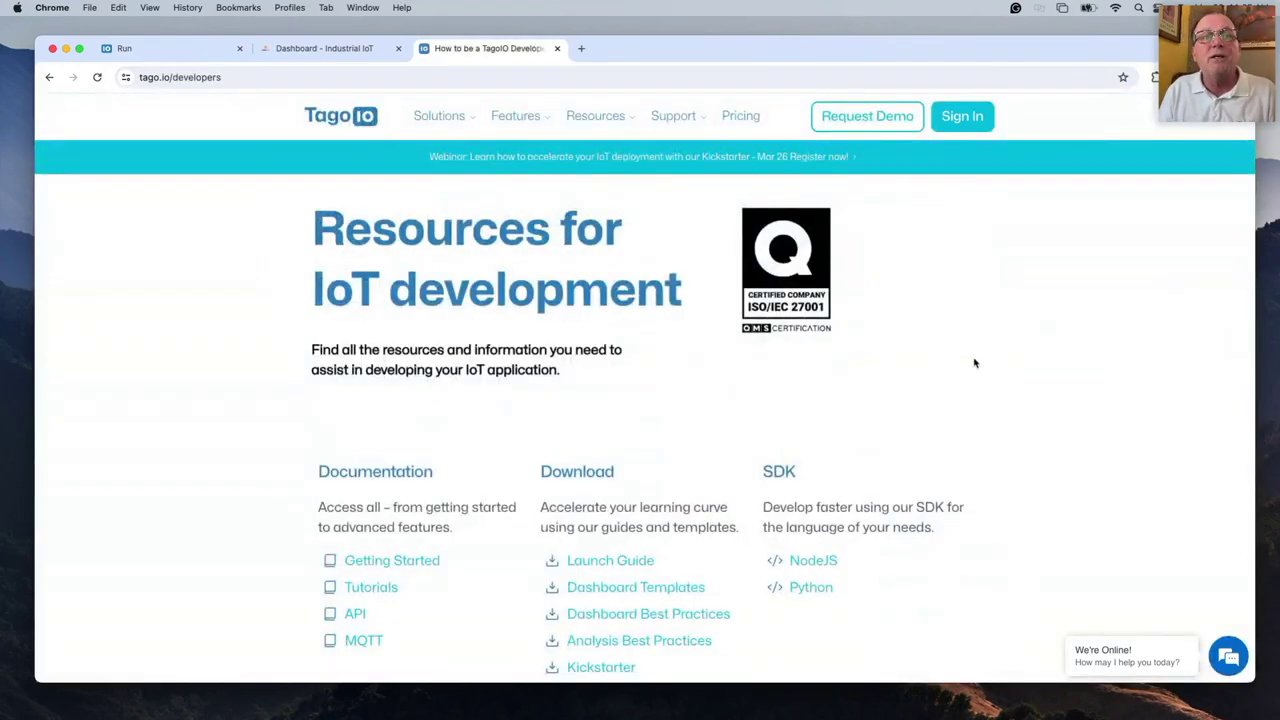
{"action": "scroll", "coordinate": [973, 363], "scroll_direction": "down", "scroll_amount": 5}
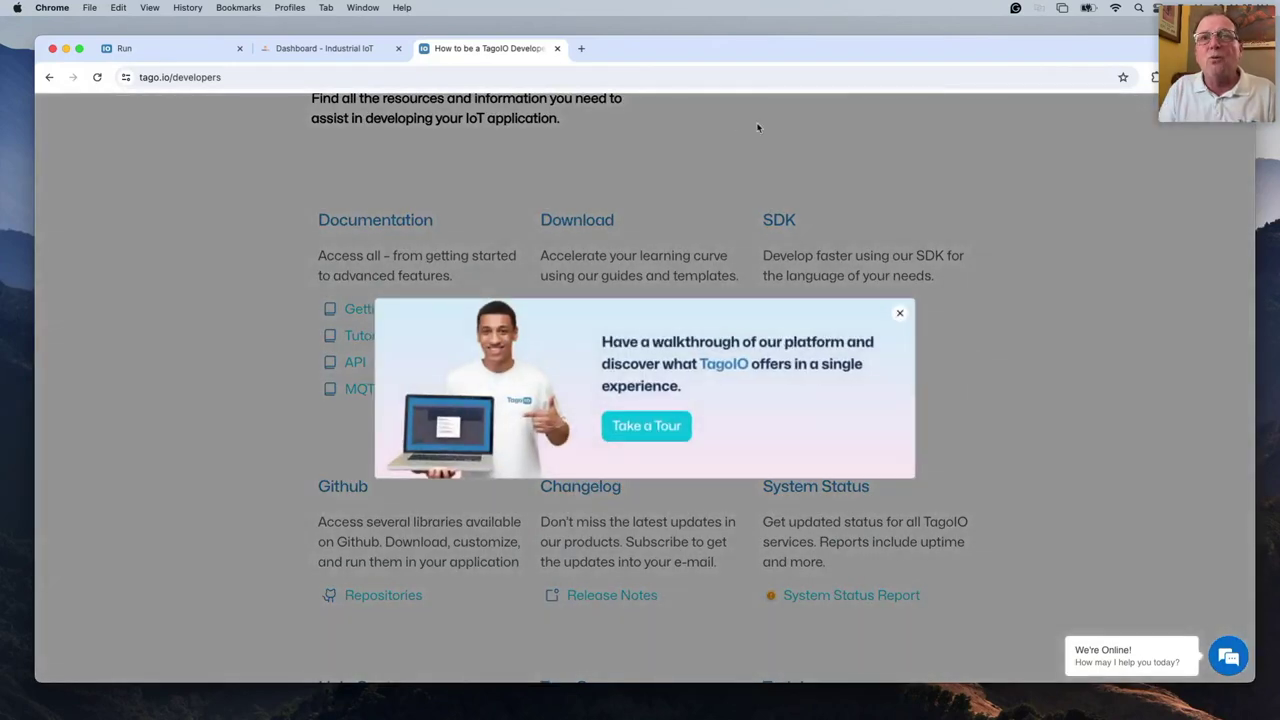
{"action": "left_click", "coordinate": [900, 313]}
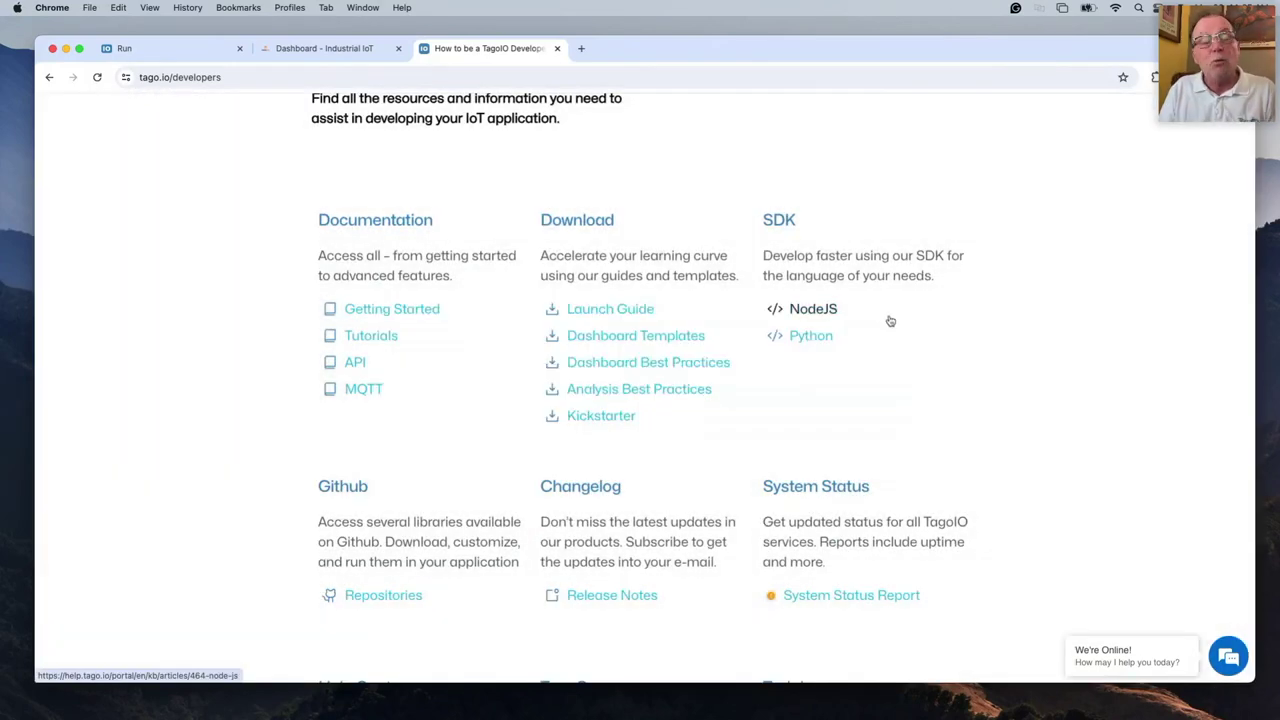
Step: Browse the Dashboard Templates gallery across all sectors, dismissing the floating video bubble
{"action": "left_click", "coordinate": [600, 336]}
{"action": "scroll", "coordinate": [1054, 437], "scroll_direction": "down", "scroll_amount": 5}
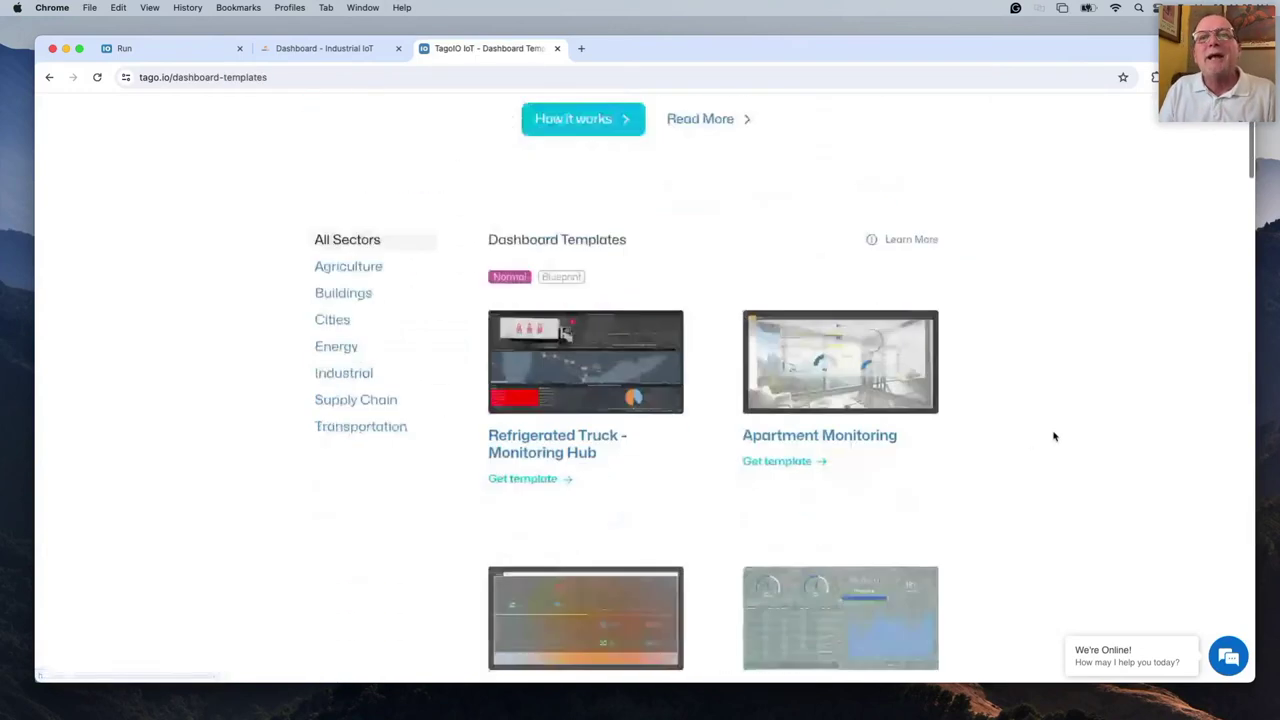
{"action": "scroll", "coordinate": [1000, 432], "scroll_direction": "down", "scroll_amount": 3}
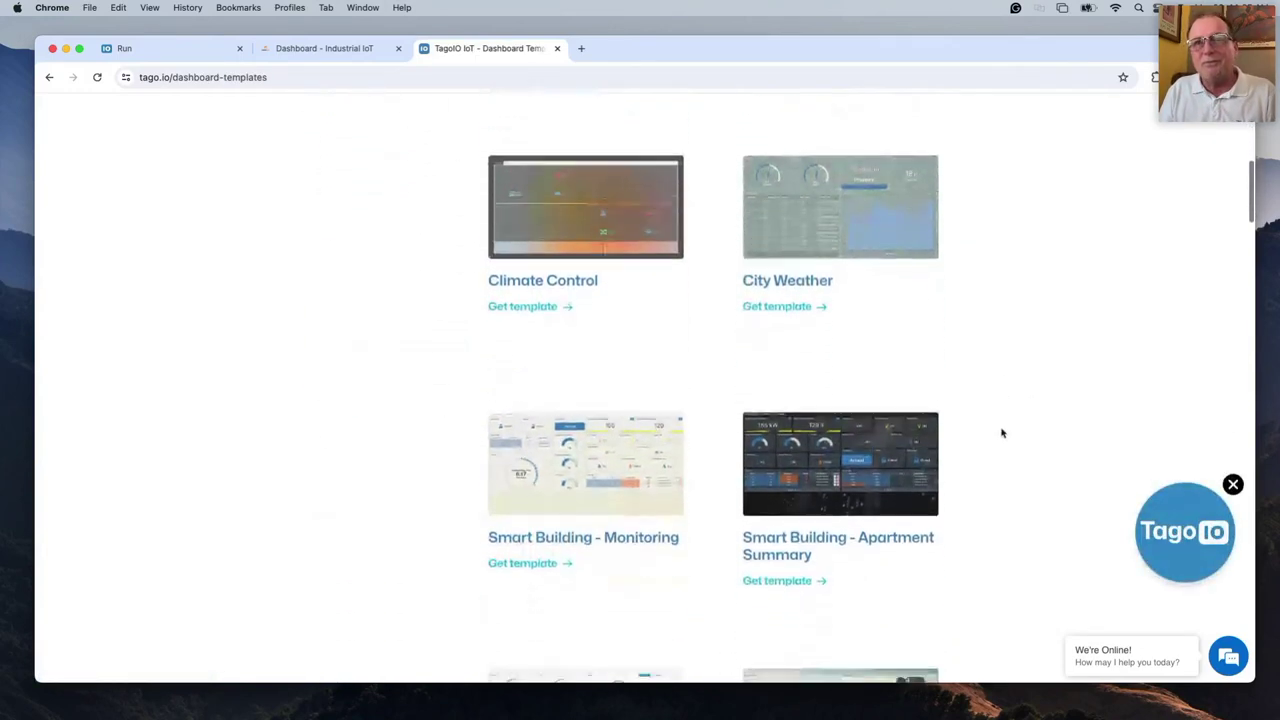
{"action": "scroll", "coordinate": [1002, 432], "scroll_direction": "down", "scroll_amount": 2}
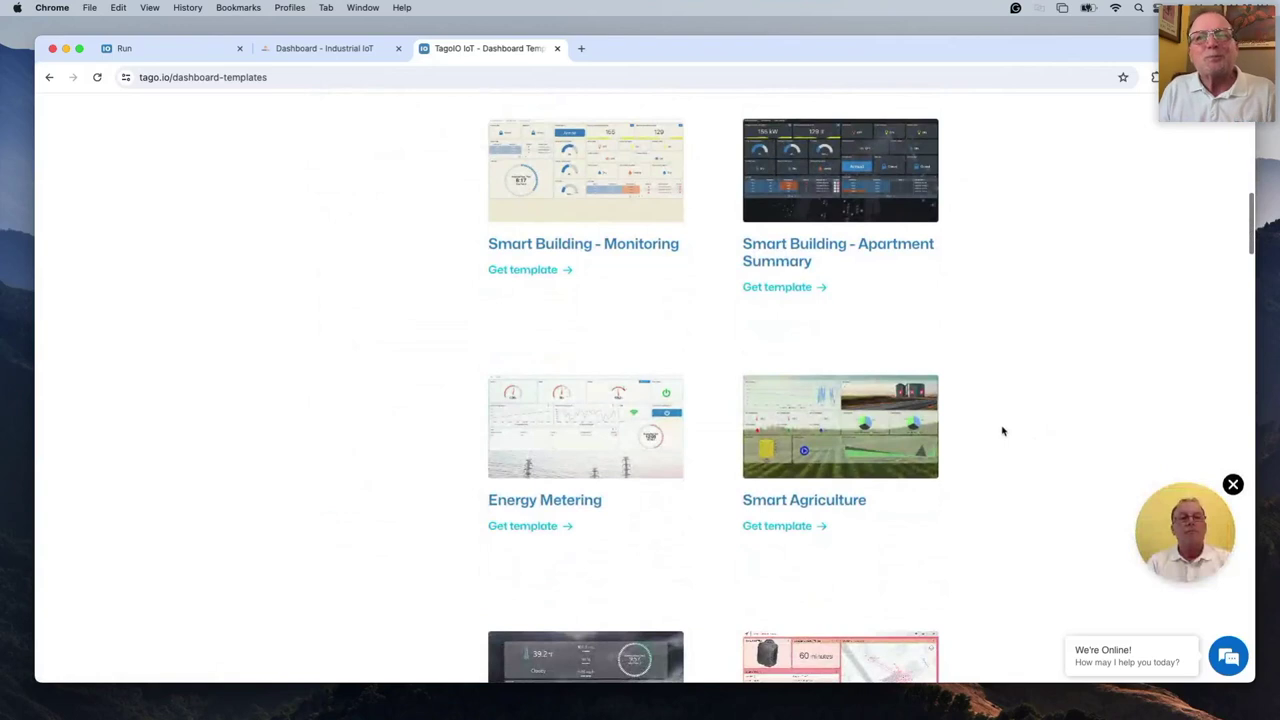
{"action": "left_click", "coordinate": [1233, 484]}
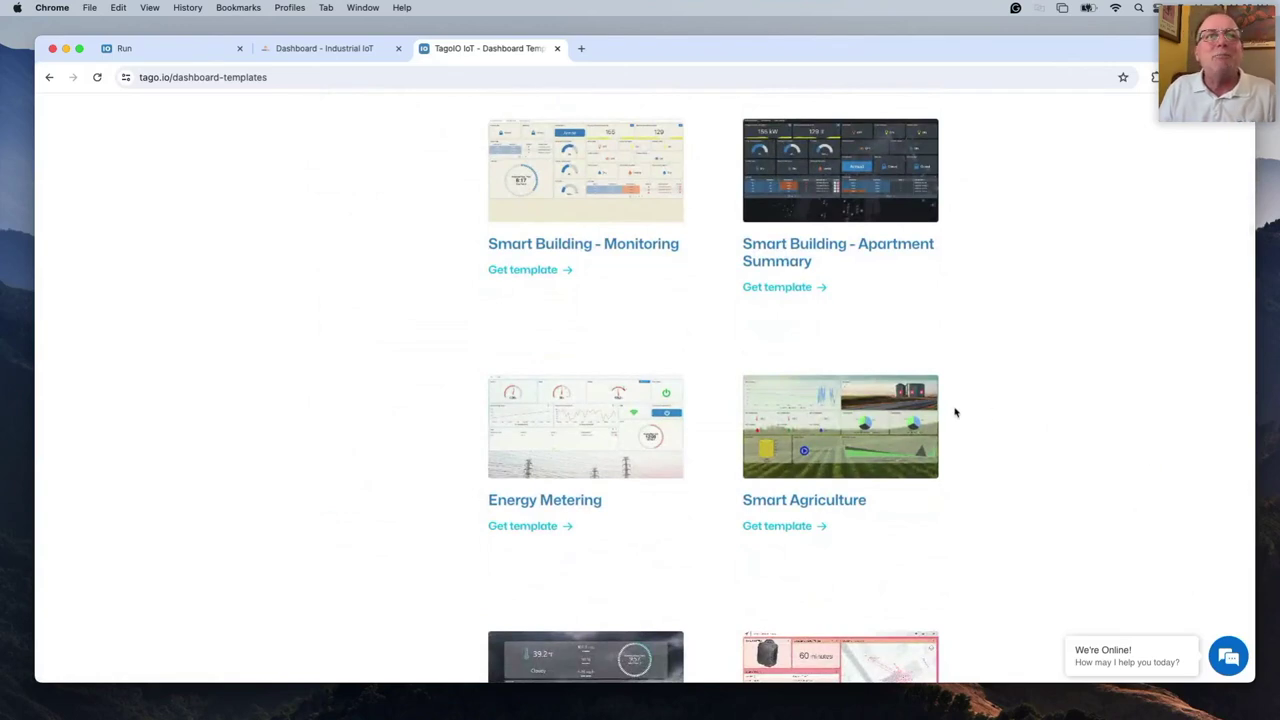
{"action": "scroll", "coordinate": [997, 414], "scroll_direction": "down", "scroll_amount": 1}
{"action": "scroll", "coordinate": [997, 414], "scroll_direction": "down", "scroll_amount": 2}
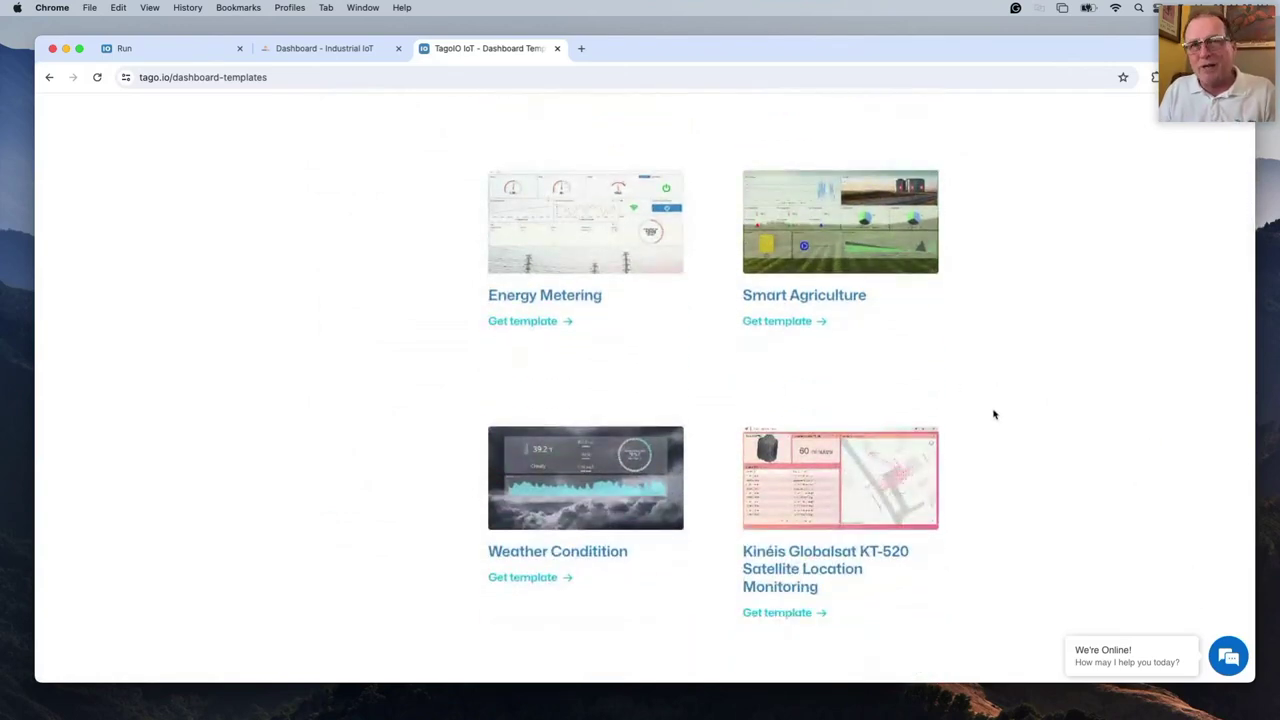
{"action": "scroll", "coordinate": [995, 410], "scroll_direction": "up", "scroll_amount": 4}
{"action": "scroll", "coordinate": [995, 407], "scroll_direction": "up", "scroll_amount": 5}
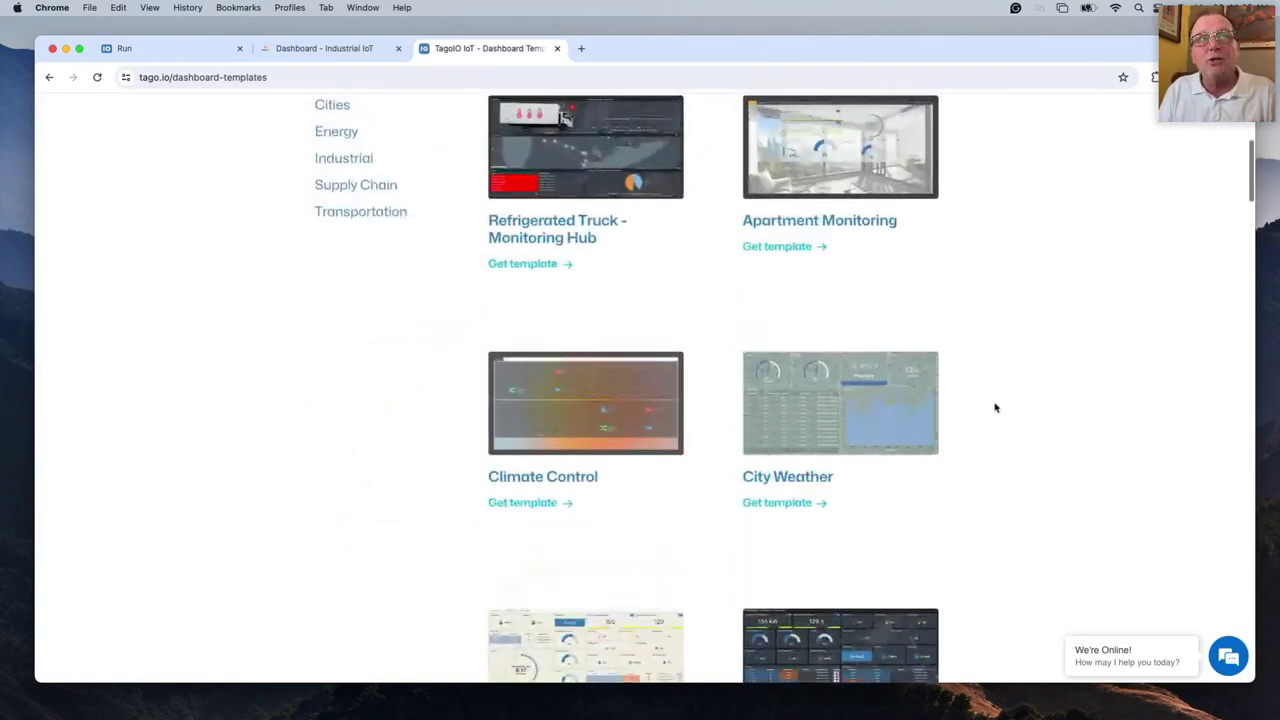
{"action": "scroll", "coordinate": [995, 407], "scroll_direction": "up", "scroll_amount": 5}
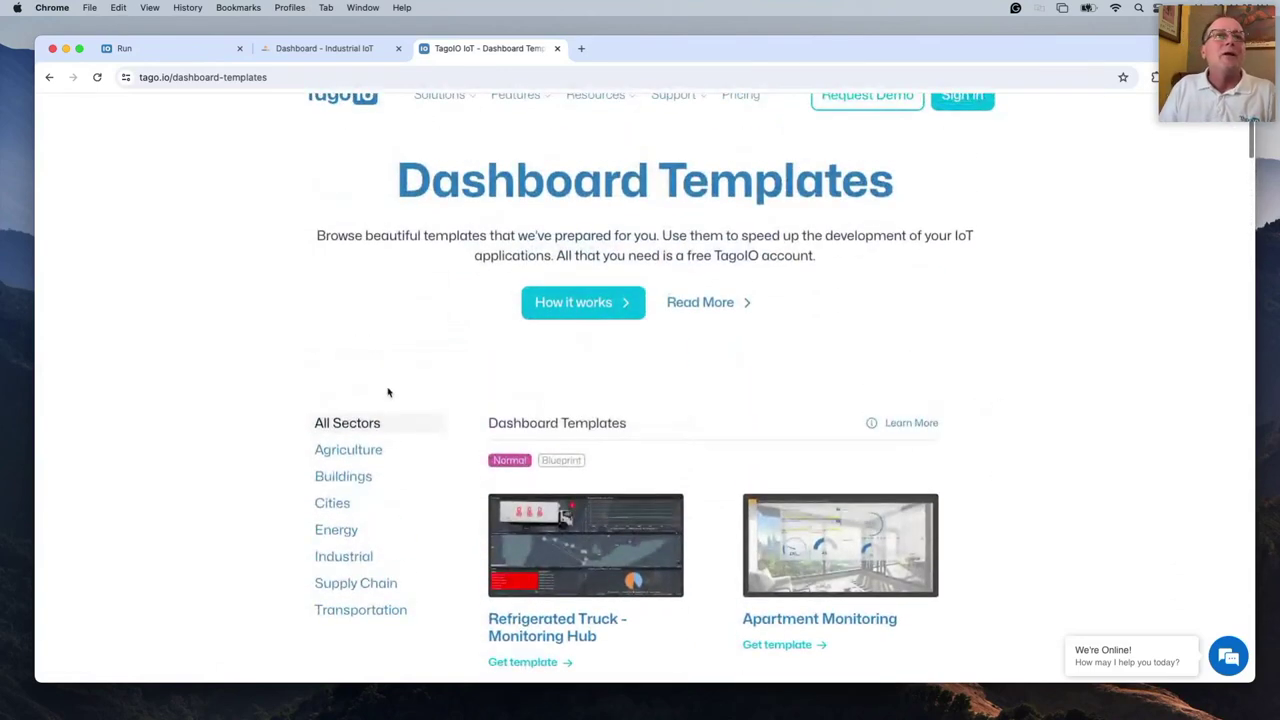
{"action": "scroll", "coordinate": [388, 392], "scroll_direction": "up", "scroll_amount": 1}
Step: Return to the Developers resources and open the training modules through the TagoIO Learning Center
{"action": "left_click", "coordinate": [48, 77]}
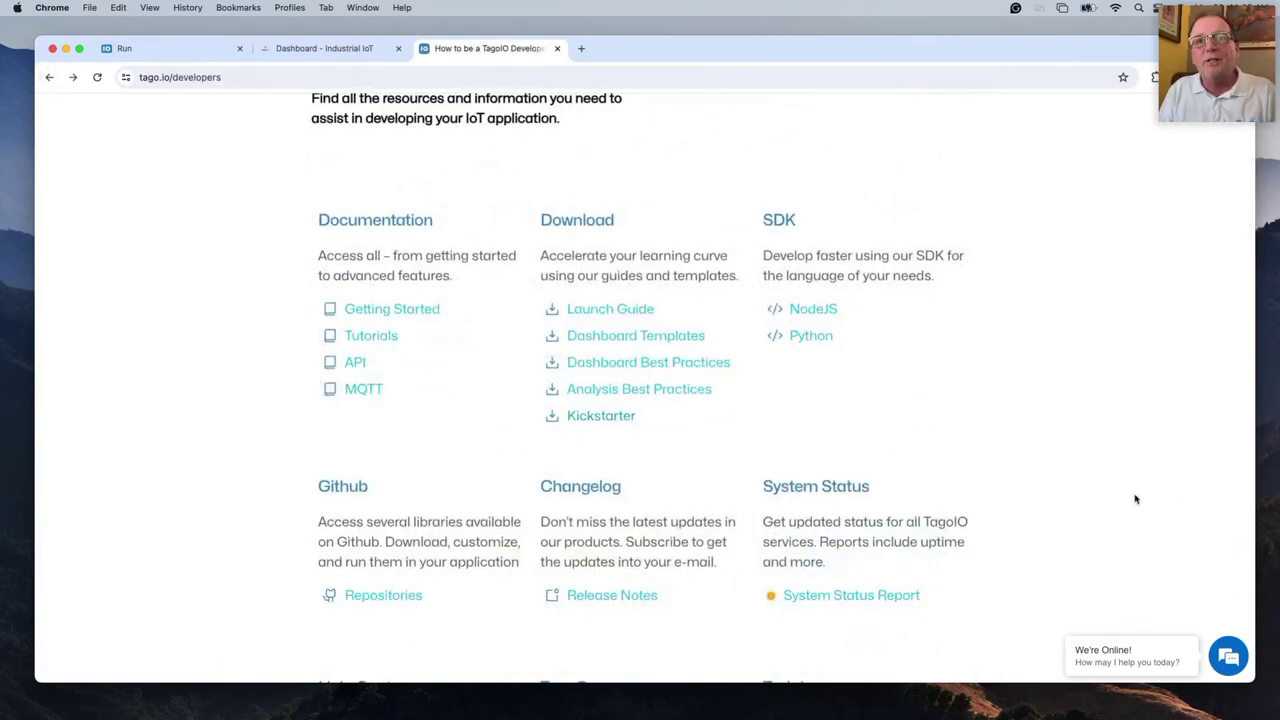
{"action": "scroll", "coordinate": [1028, 486], "scroll_direction": "down", "scroll_amount": 5}
{"action": "left_click", "coordinate": [823, 492]}
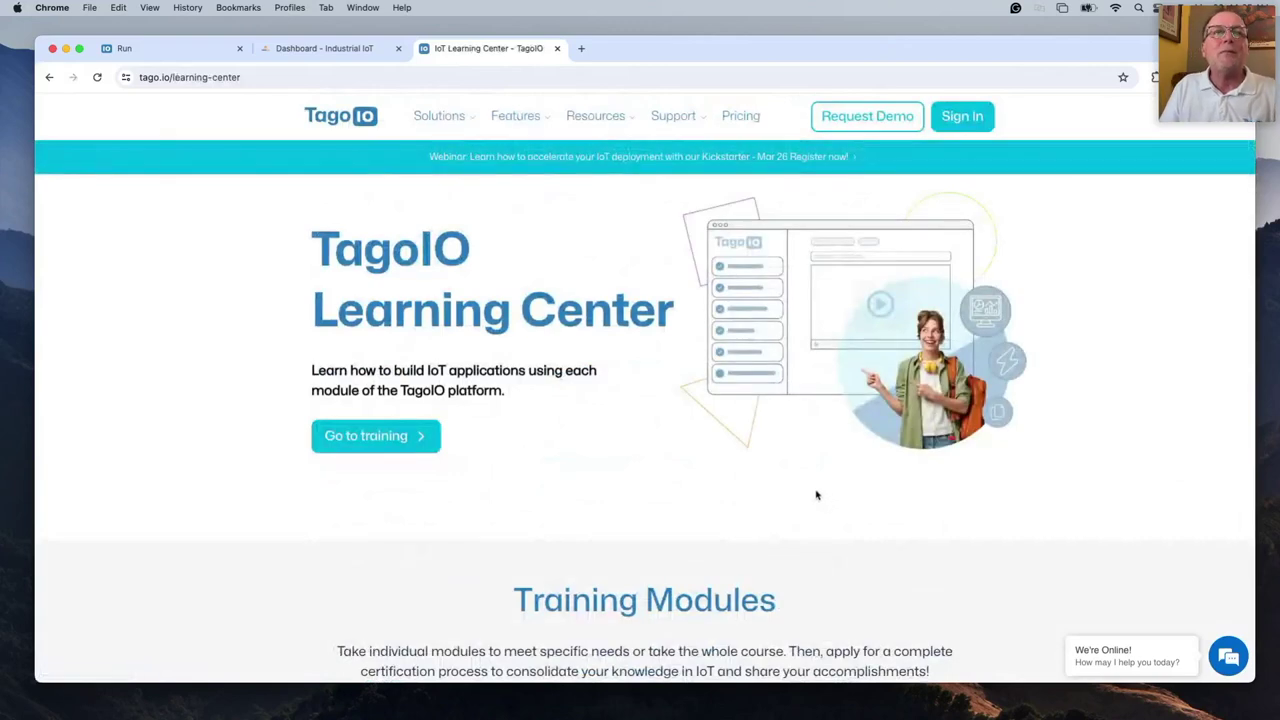
{"action": "left_click", "coordinate": [378, 449]}
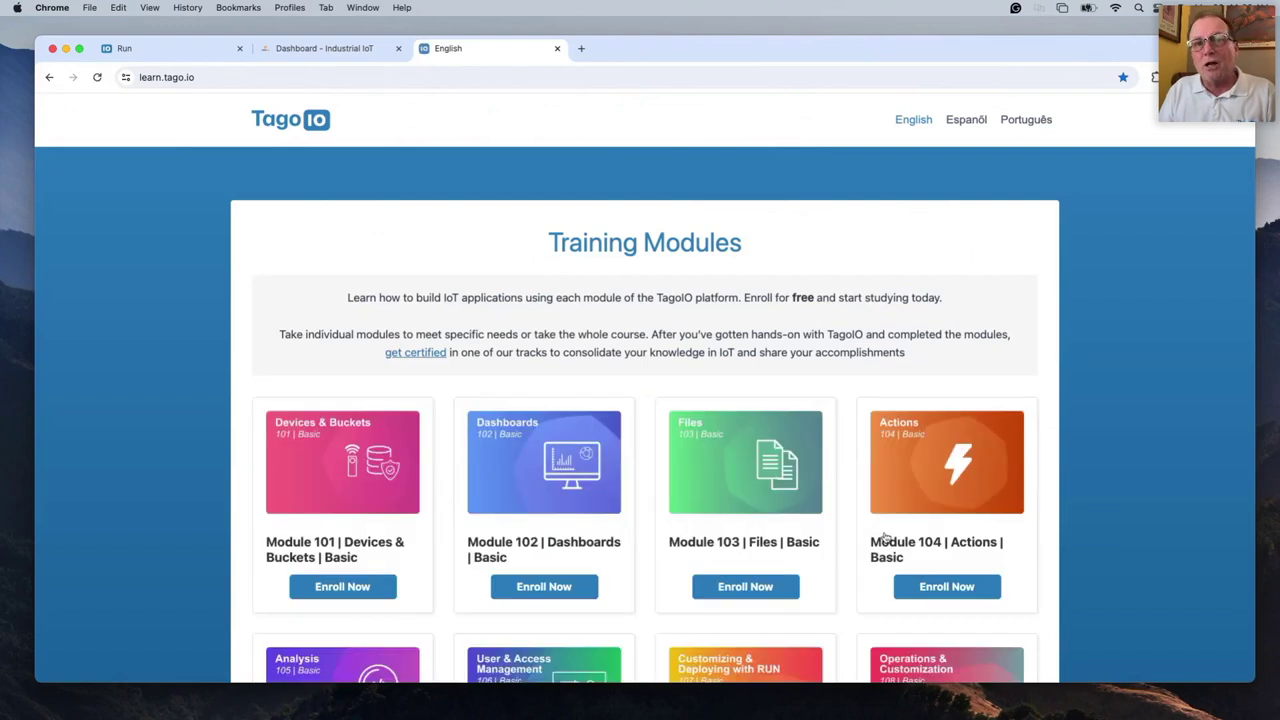
Step: Look through the Basic and Intermediate training modules offered in English
{"action": "scroll", "coordinate": [800, 510], "scroll_direction": "down", "scroll_amount": 5}
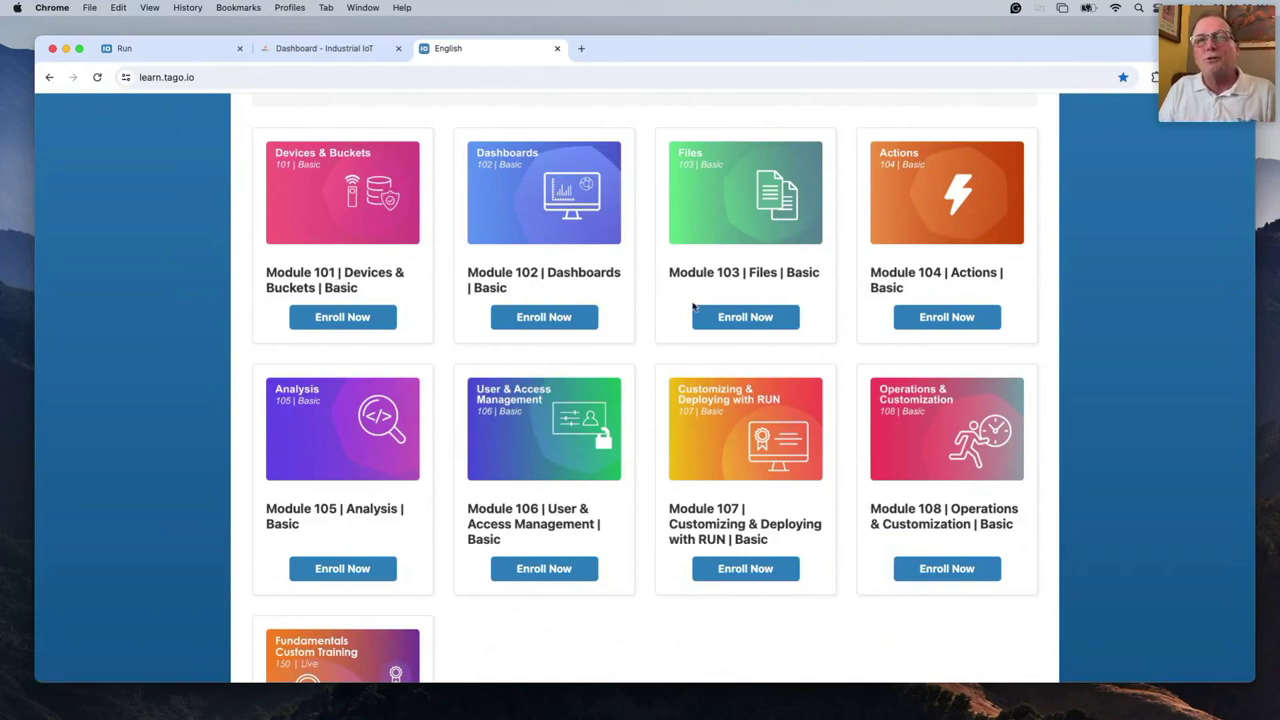
{"action": "scroll", "coordinate": [655, 481], "scroll_direction": "down", "scroll_amount": 5}
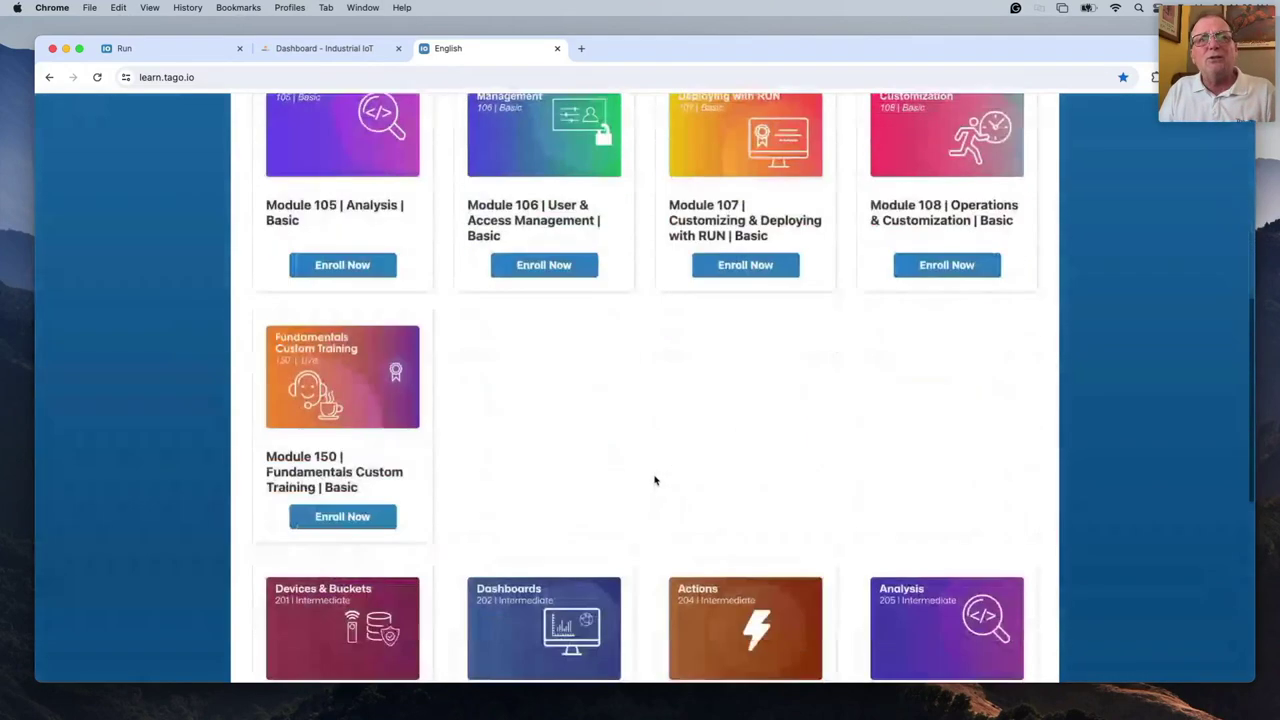
{"action": "scroll", "coordinate": [655, 481], "scroll_direction": "down", "scroll_amount": 3}
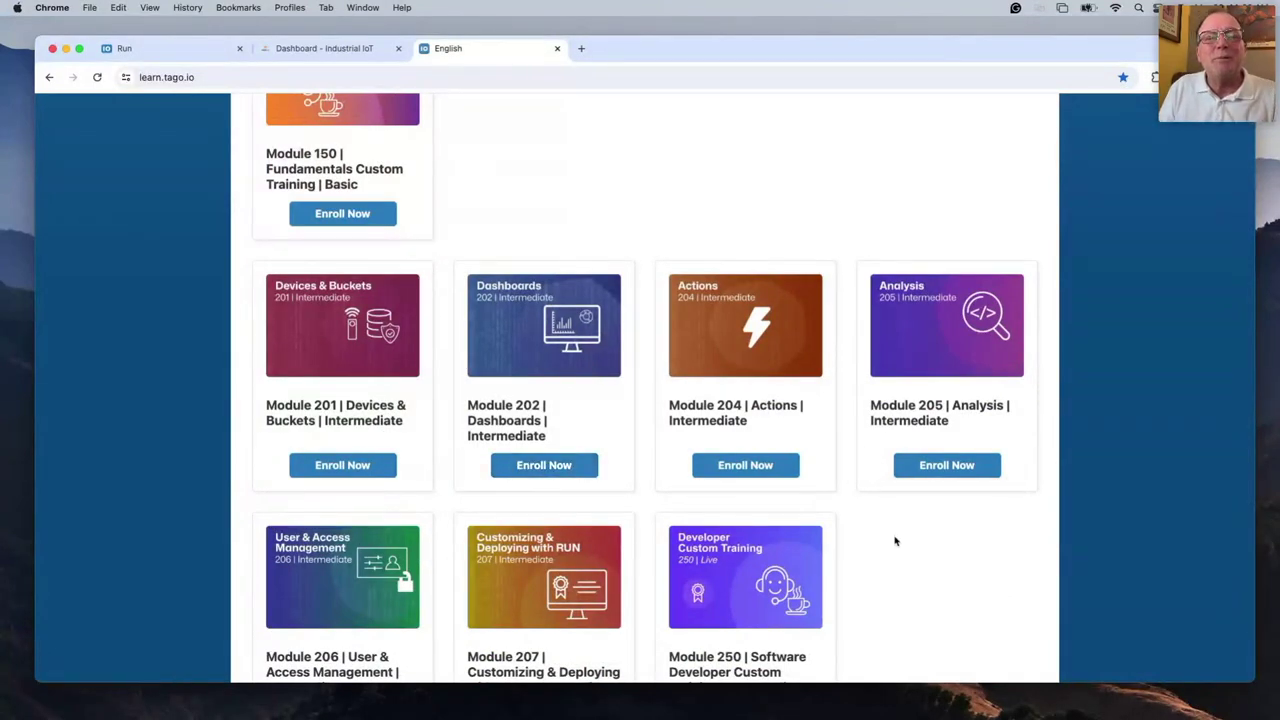
{"action": "scroll", "coordinate": [895, 540], "scroll_direction": "down", "scroll_amount": 1}
{"action": "scroll", "coordinate": [897, 542], "scroll_direction": "down", "scroll_amount": 2}
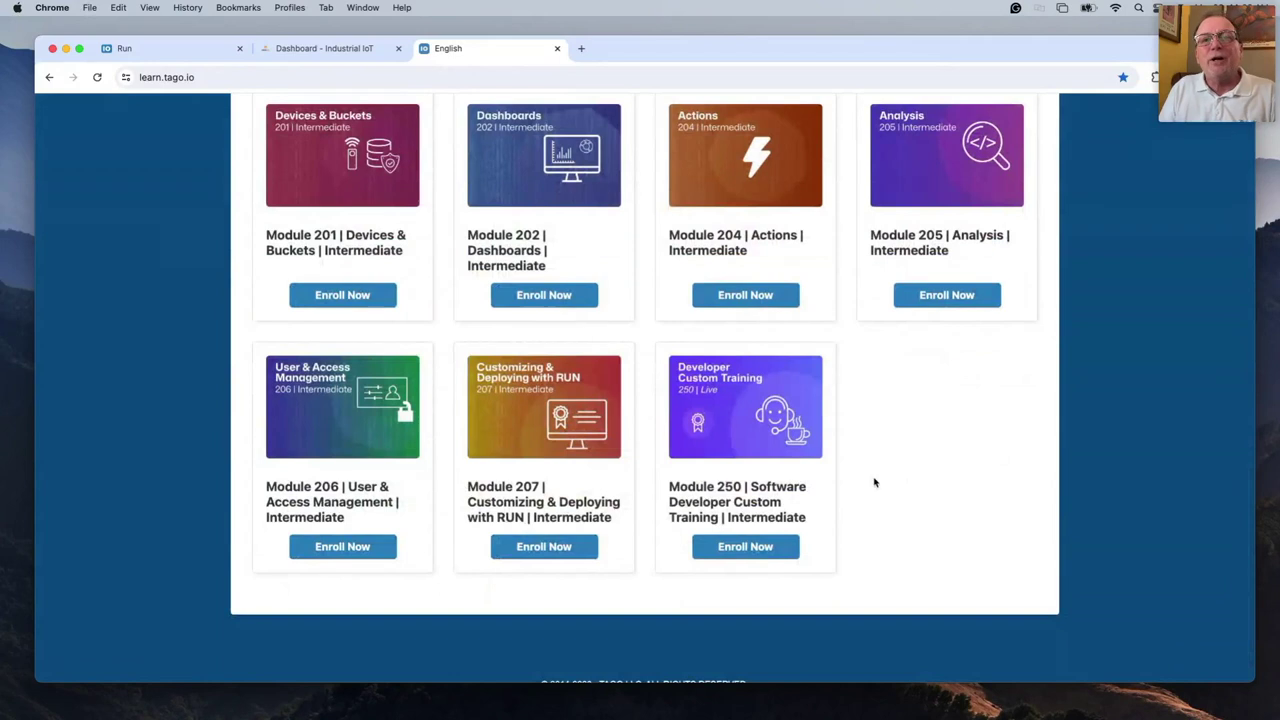
{"action": "scroll", "coordinate": [874, 482], "scroll_direction": "up", "scroll_amount": 6}
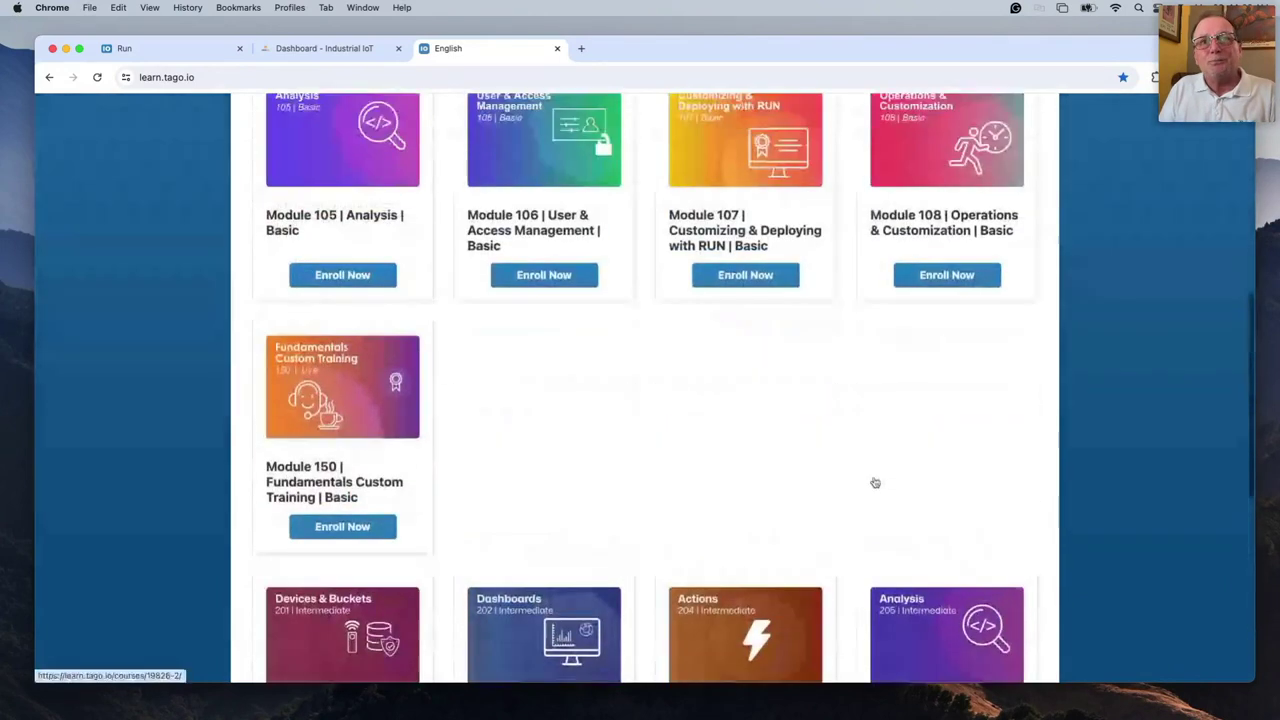
{"action": "scroll", "coordinate": [872, 481], "scroll_direction": "up", "scroll_amount": 3}
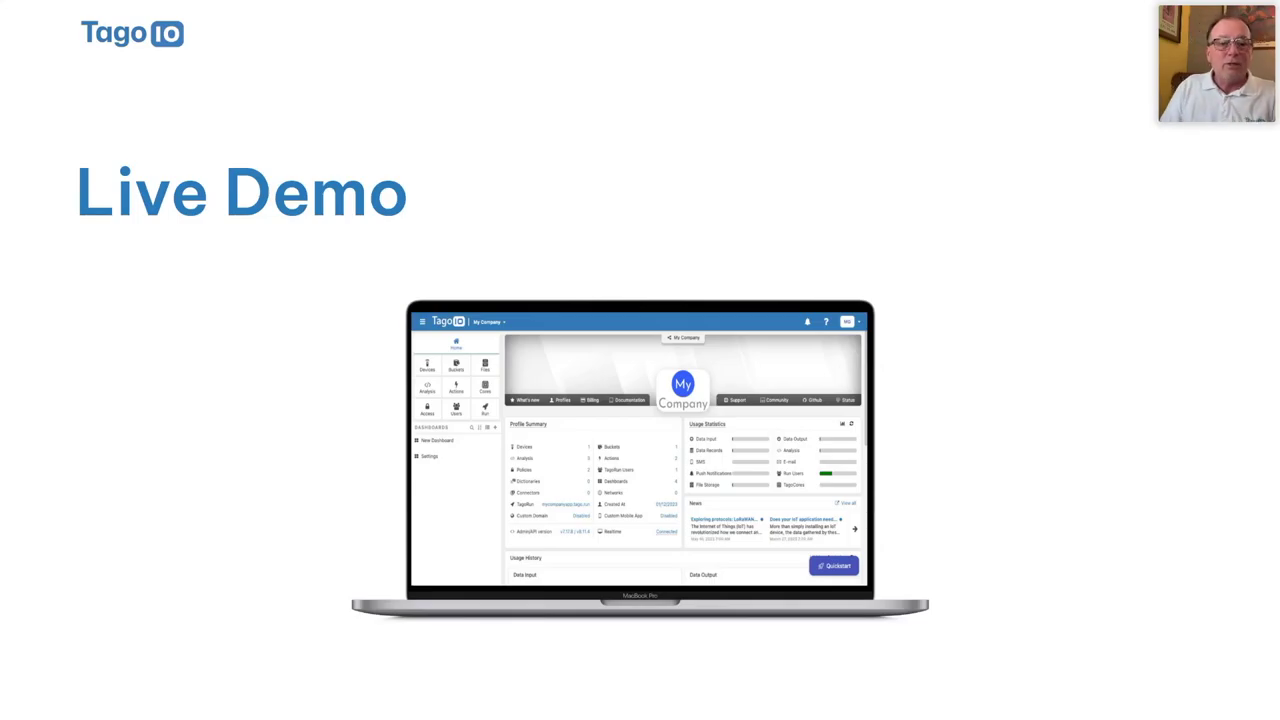
{"action": "key", "text": "Right"}
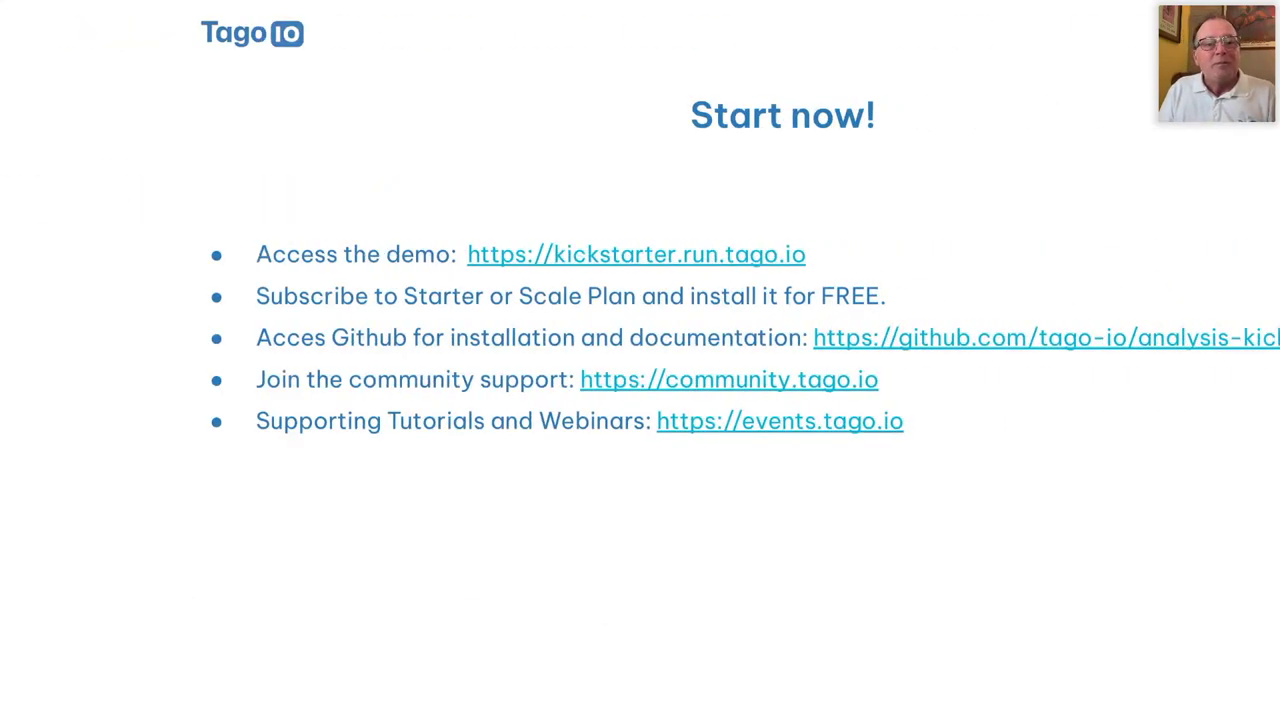